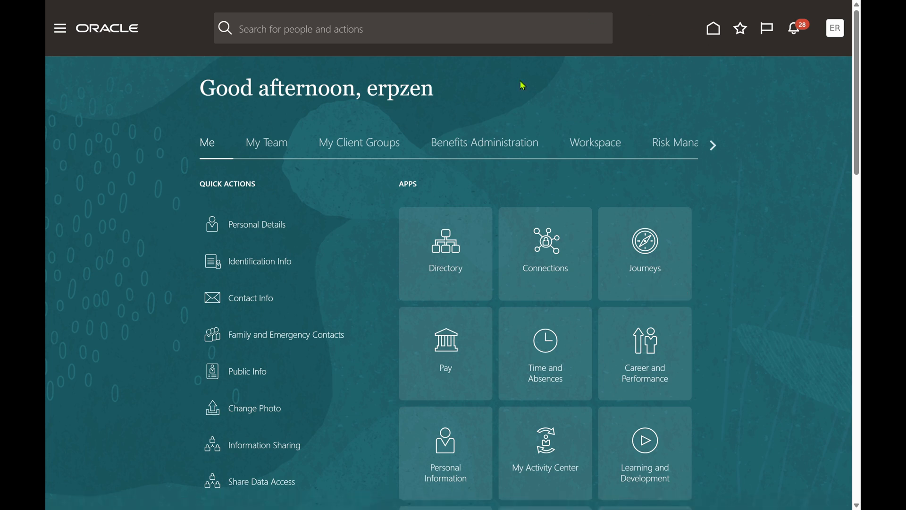
Step: Open the Bank Statements and Reconciliation work area of Cash Management
click(60, 31)
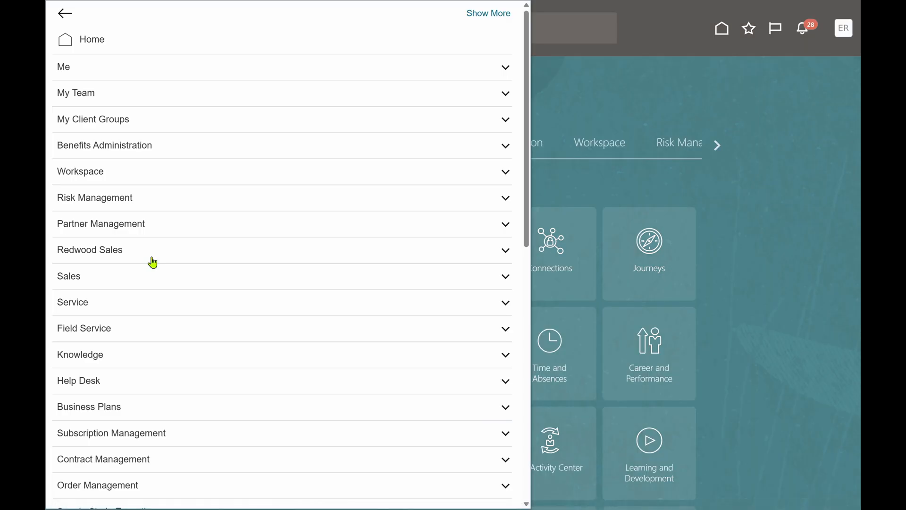
scroll(151, 261, down, 8)
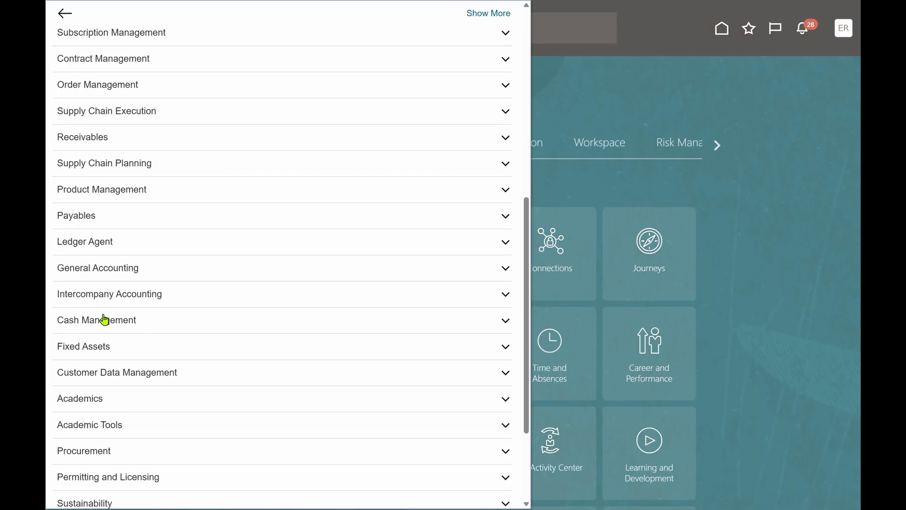
click(105, 320)
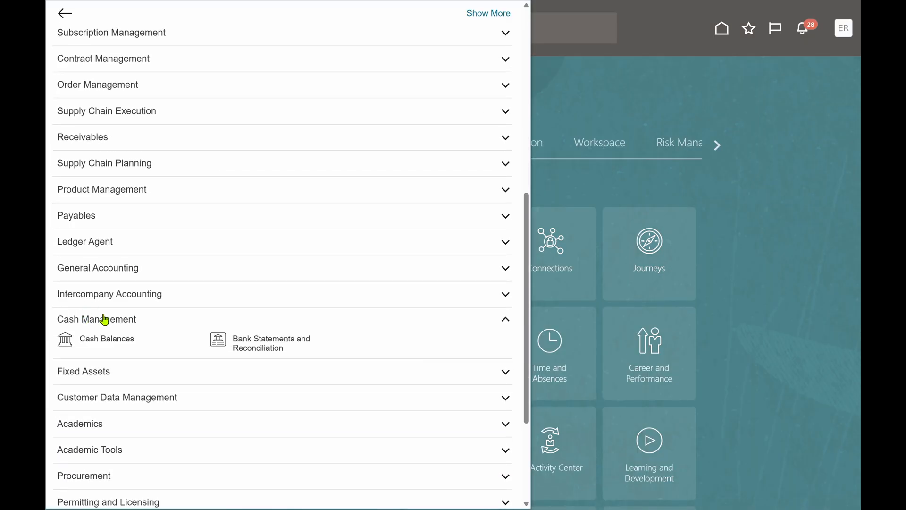
click(225, 342)
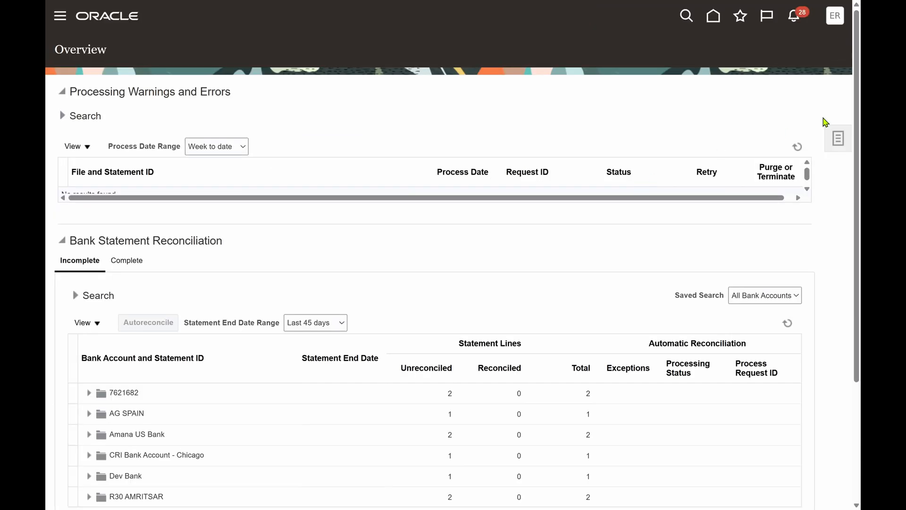
Step: Start creating a new external cash transaction
click(838, 139)
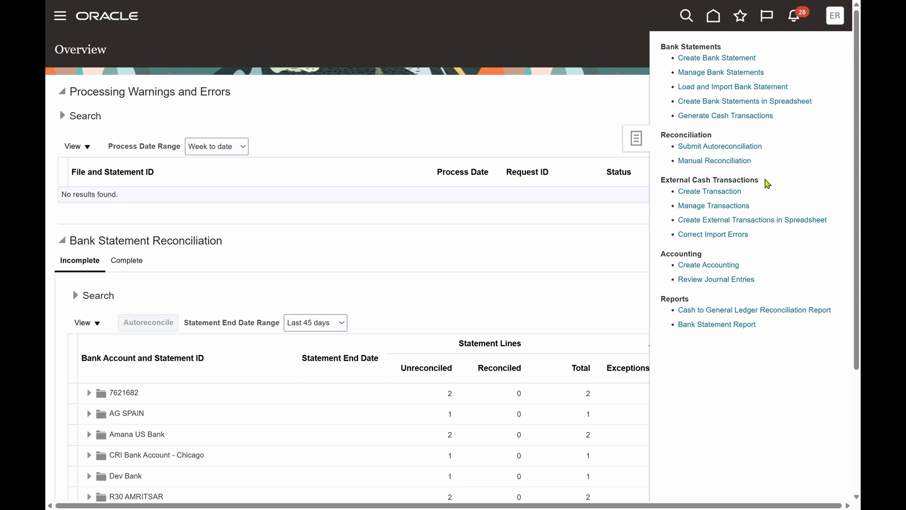
drag(766, 182, 660, 181)
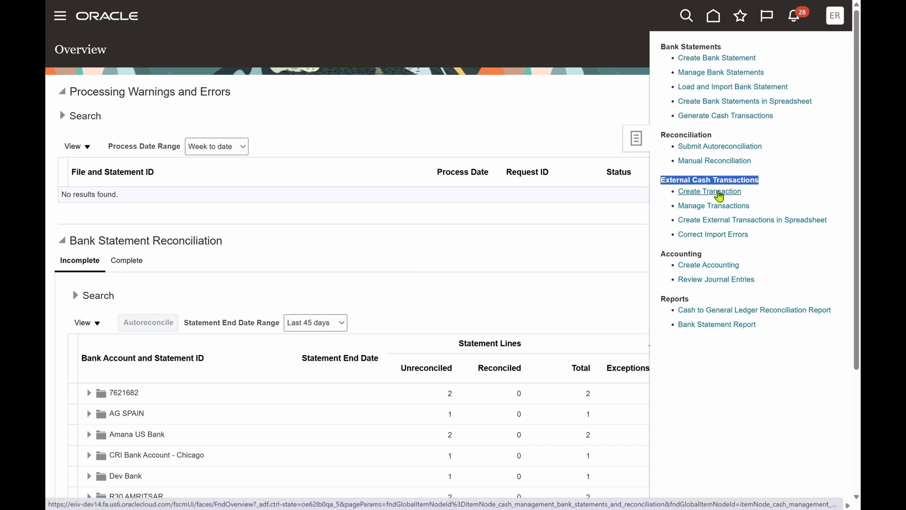
click(718, 193)
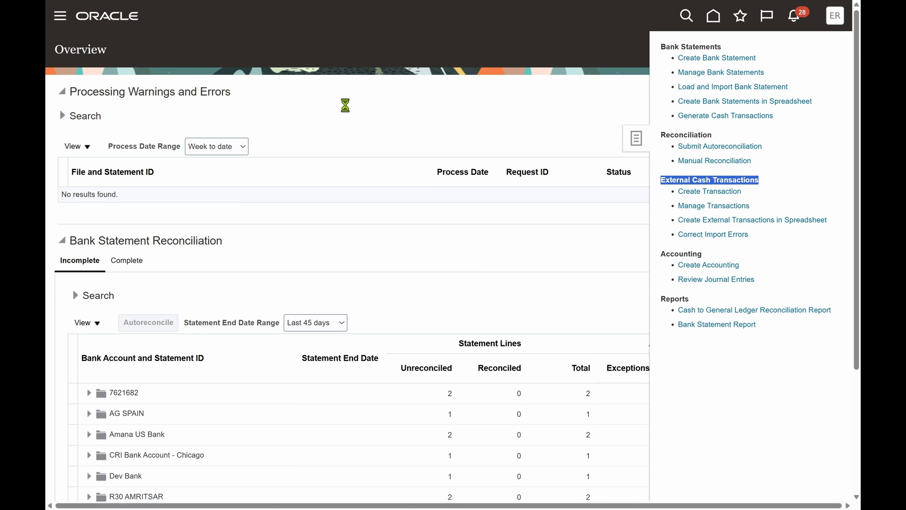
Step: Search bank accounts for "erpzen", assign Erpzen BOA Bank Account to the transaction, and choose Erpzen California Business Unit
click(284, 138)
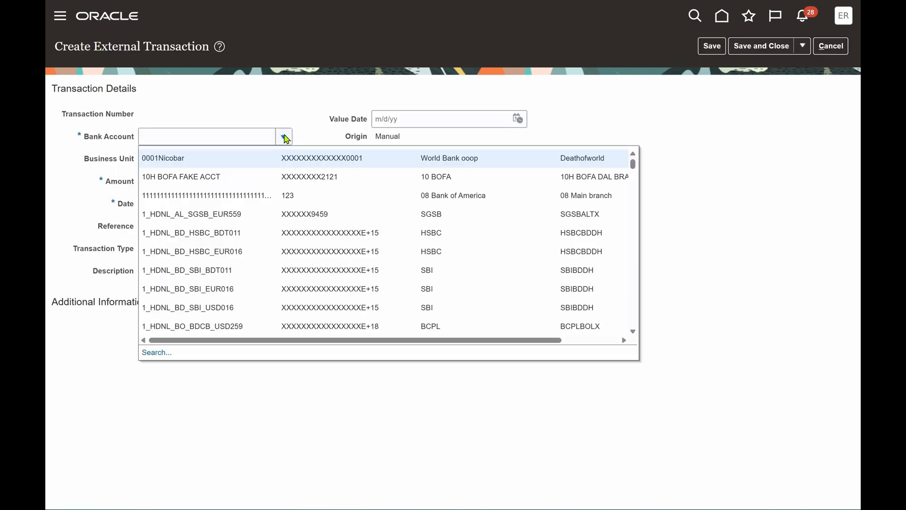
click(154, 362)
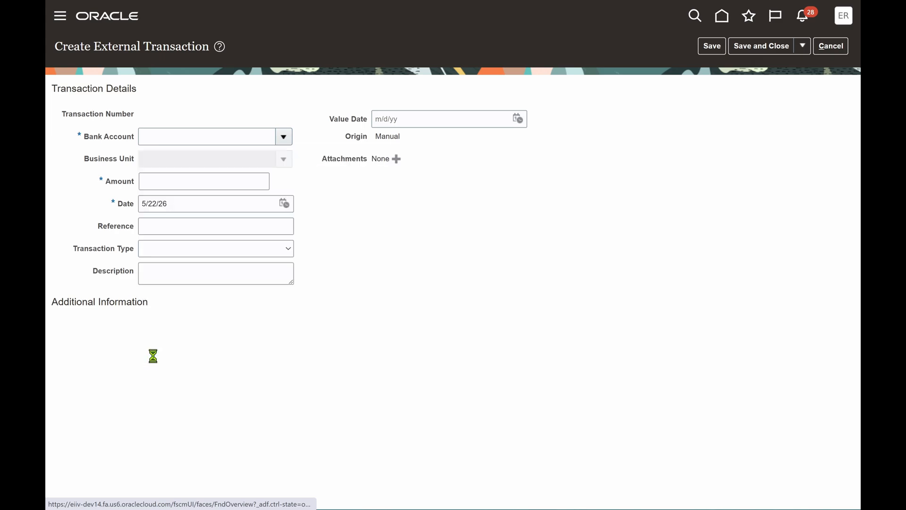
click(292, 193)
text(e)
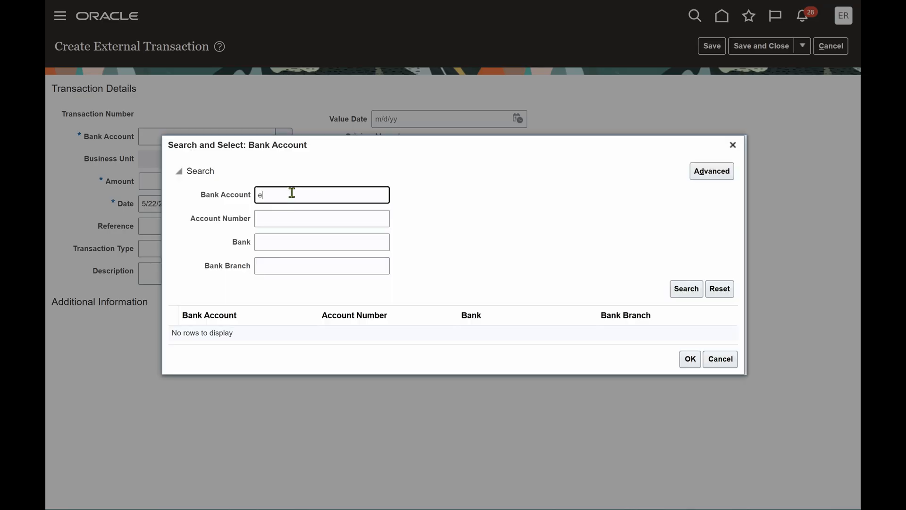
text(rpzen)
key(Return)
click(255, 332)
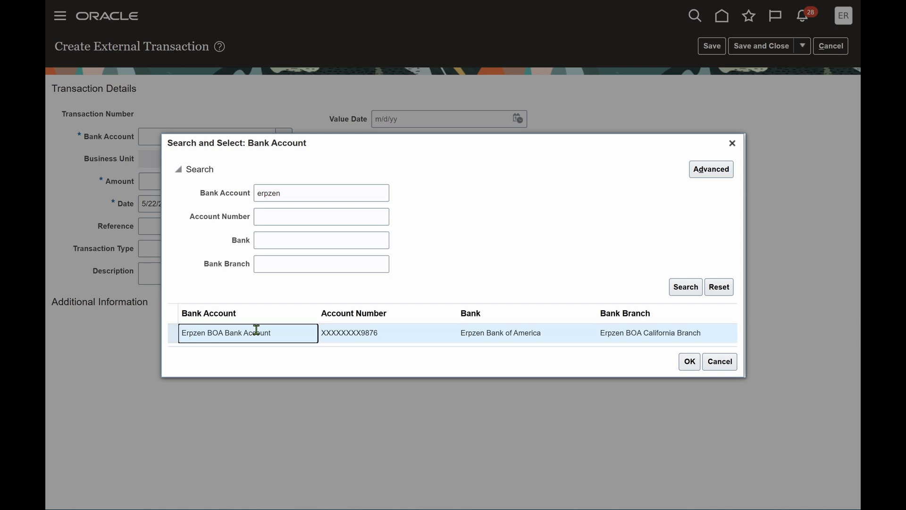
click(688, 367)
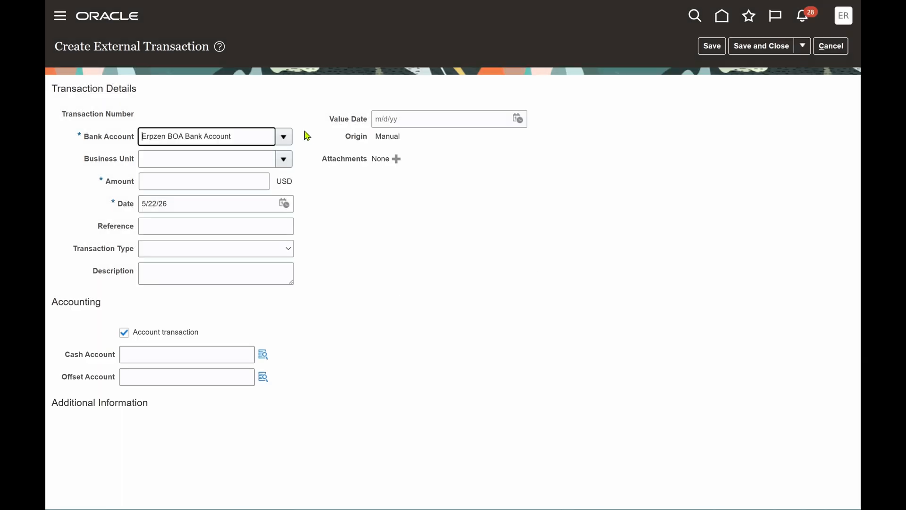
click(284, 159)
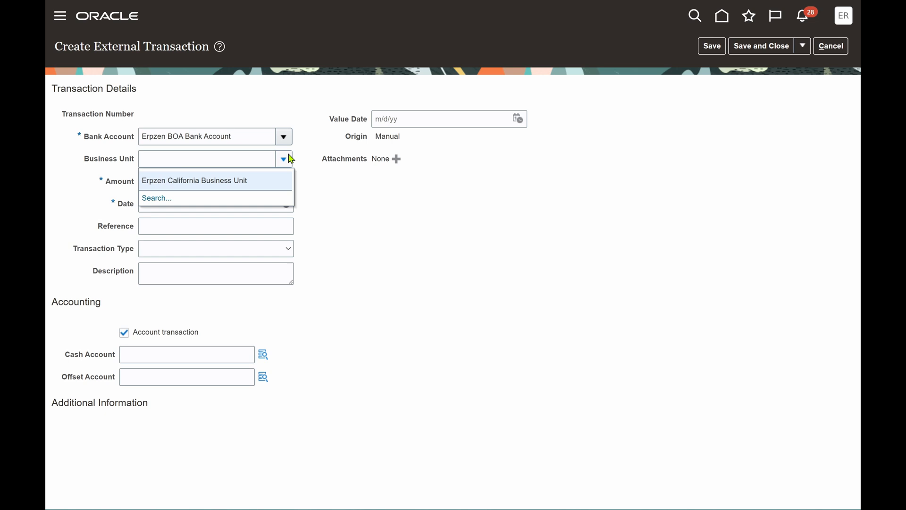
click(253, 182)
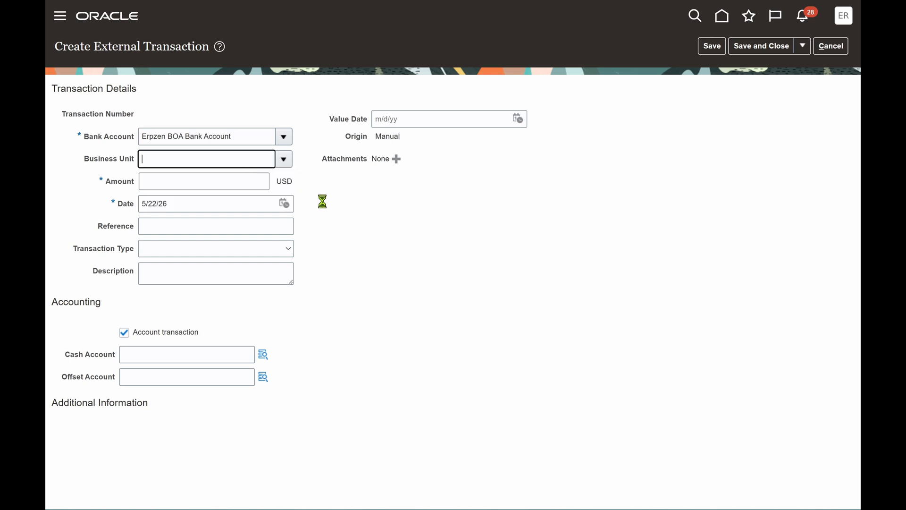
Step: Enter a transaction amount of -20 USD and set the transaction date to 5/1/26
click(228, 180)
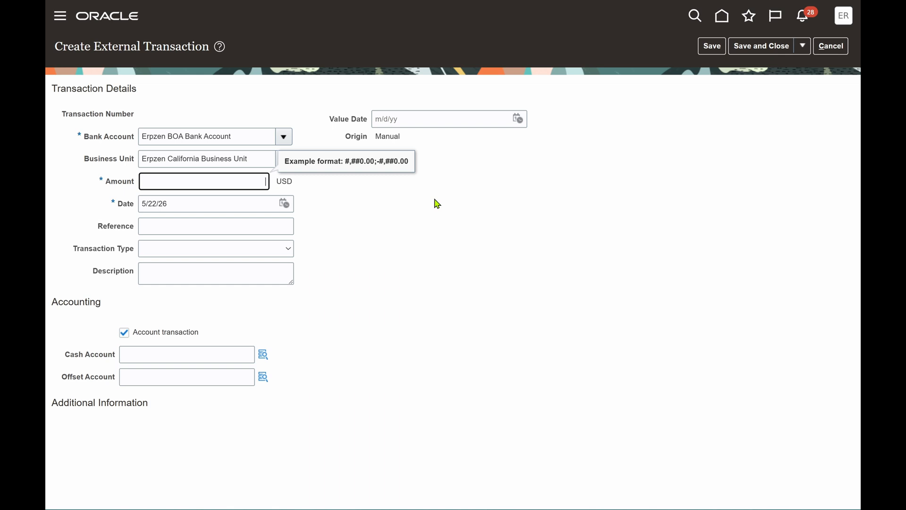
text(-20)
click(502, 245)
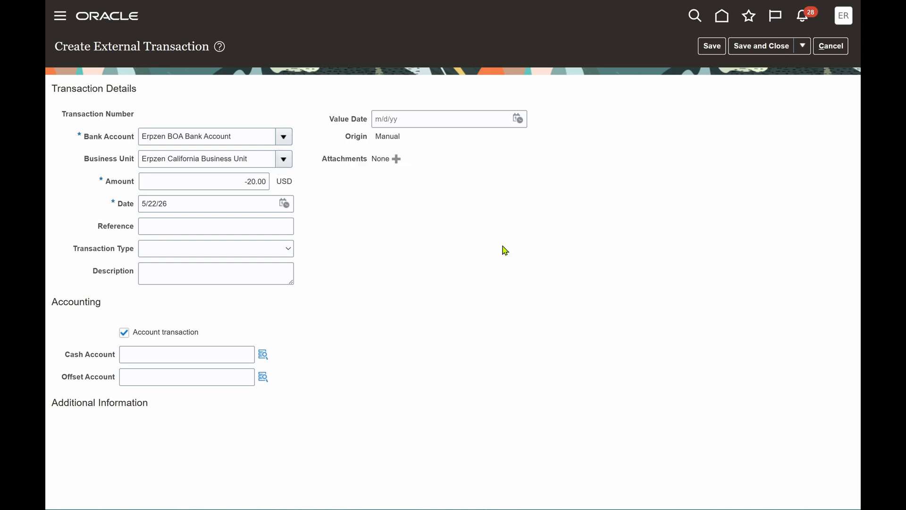
click(285, 204)
click(408, 262)
Step: For the cash account, set Company to 101 Paris, Department to 0000 Default and Account to 11202 Cash
click(263, 354)
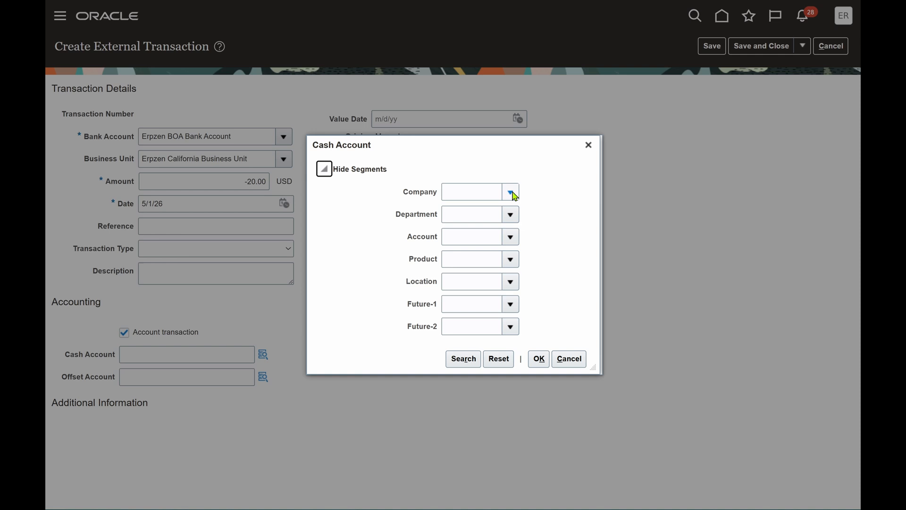
click(511, 193)
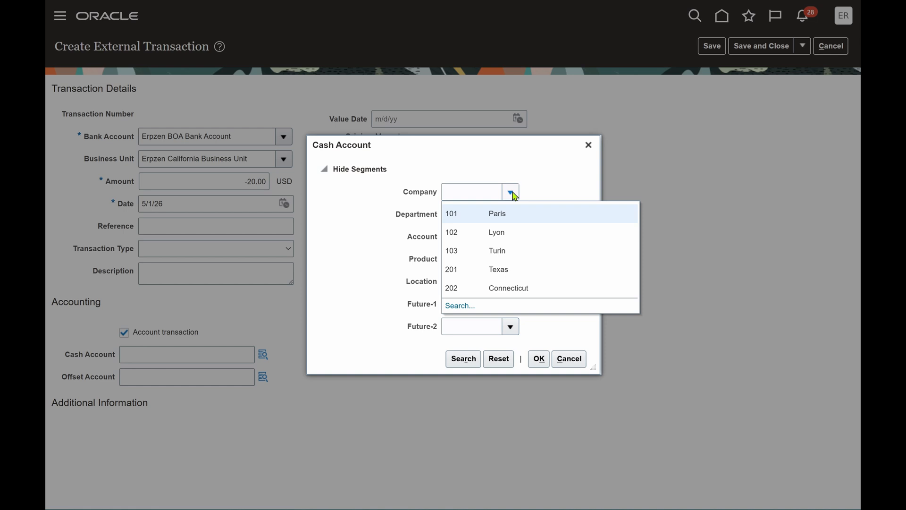
click(512, 215)
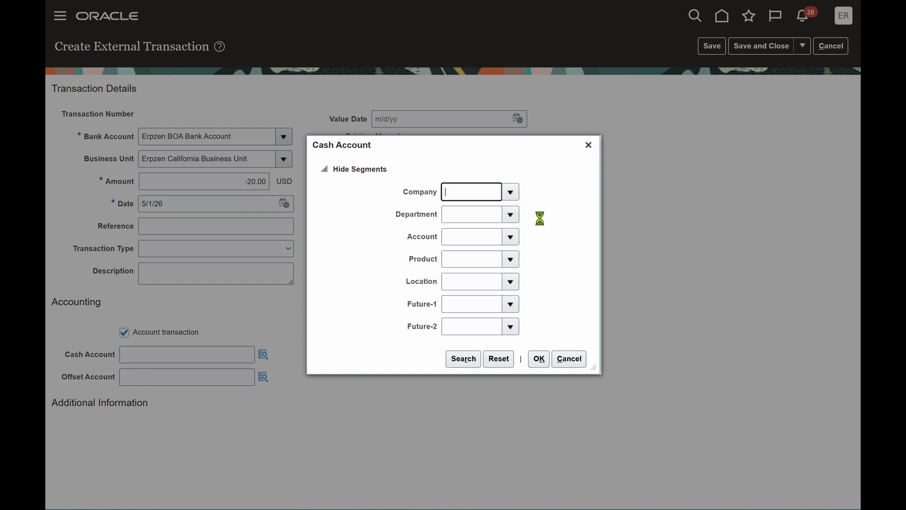
click(511, 215)
click(533, 234)
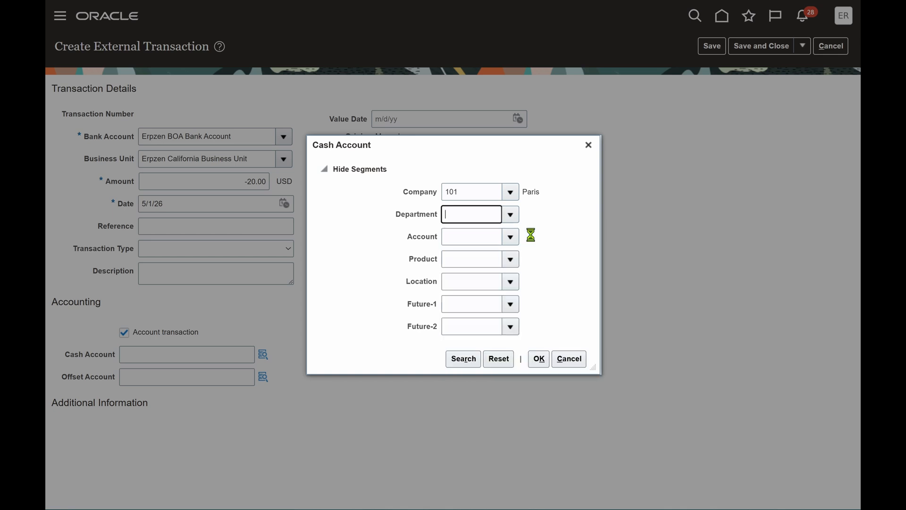
click(508, 241)
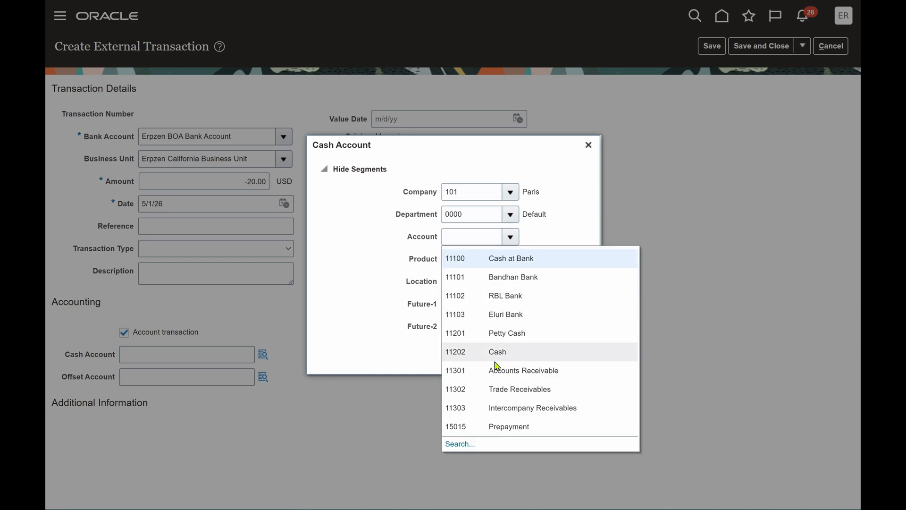
click(497, 353)
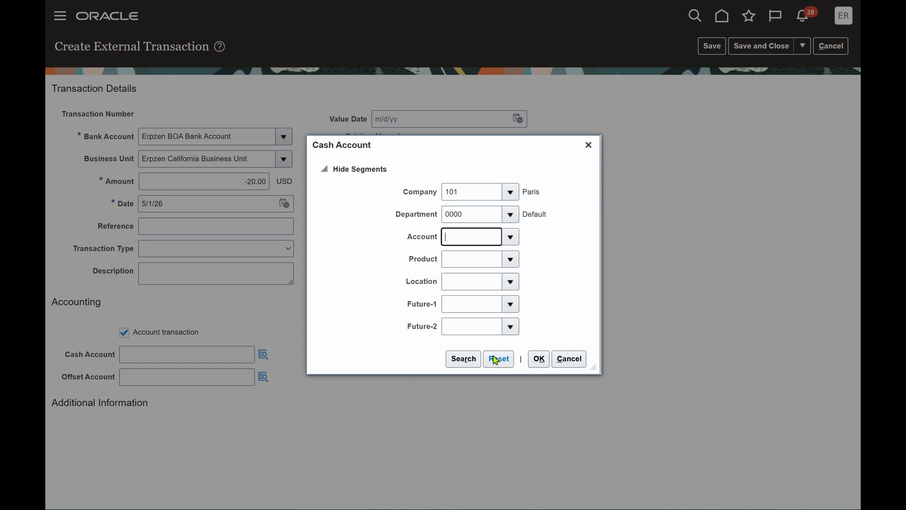
Step: Set the cash account's Product, Location, Future-1 and Future-2 segments to 0000 and accept the combination
click(512, 261)
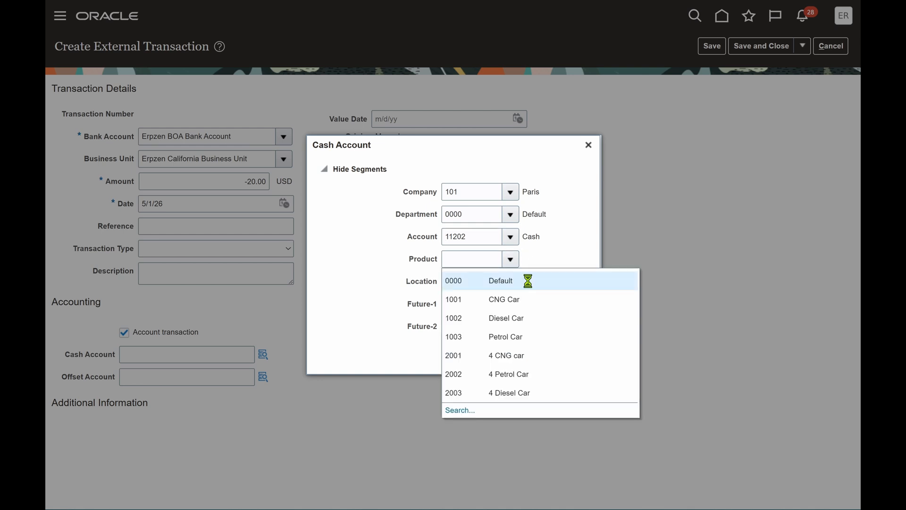
click(528, 280)
click(510, 281)
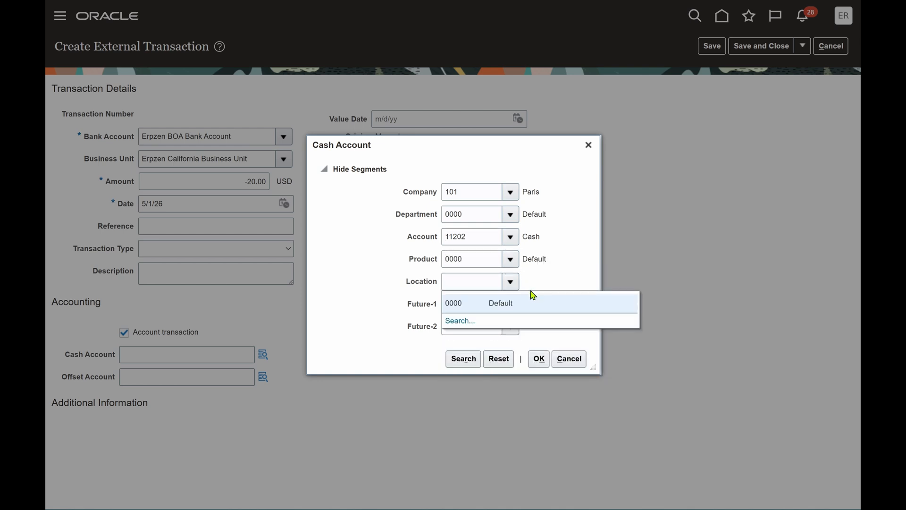
click(522, 306)
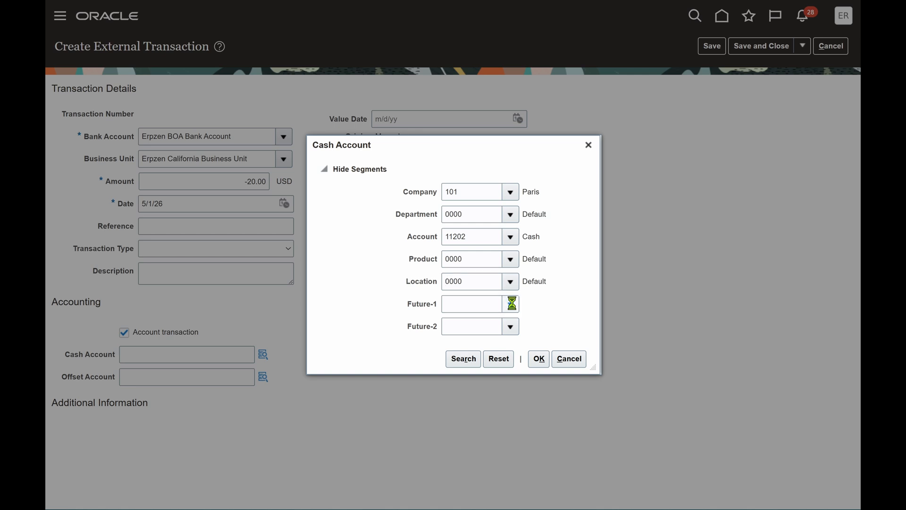
click(512, 303)
click(533, 326)
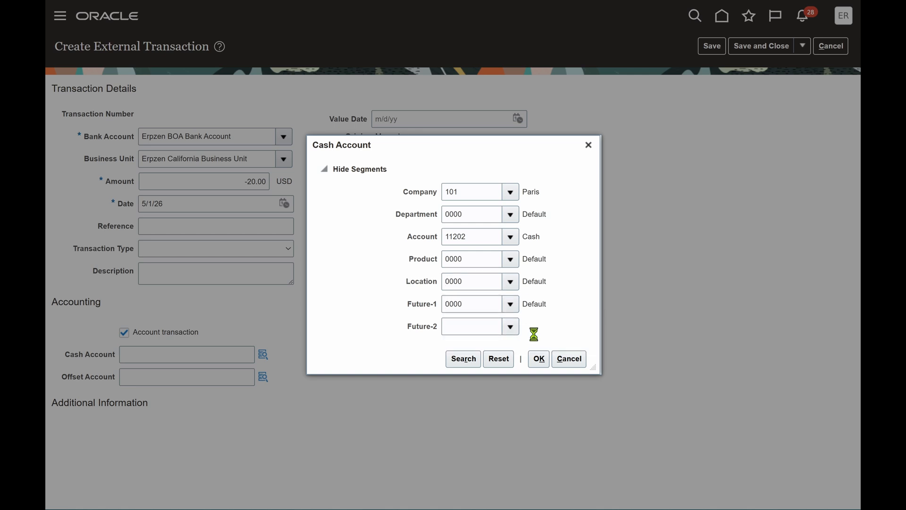
click(516, 327)
click(521, 355)
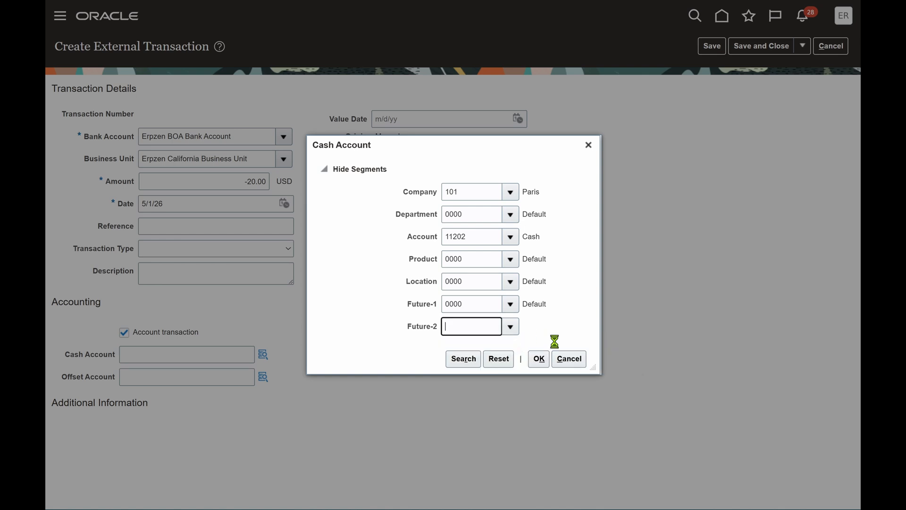
click(540, 359)
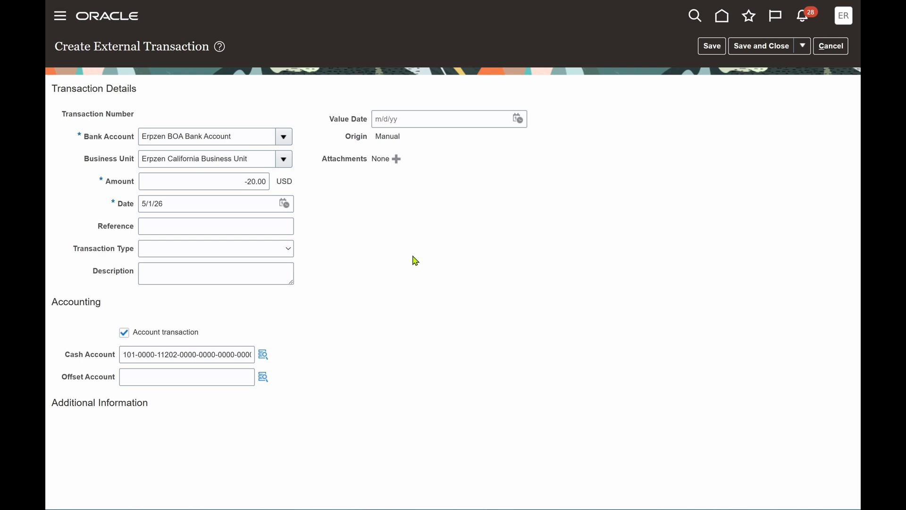
Step: For the offset account, set Company to 101 Paris and Department to 0000 Default
click(262, 376)
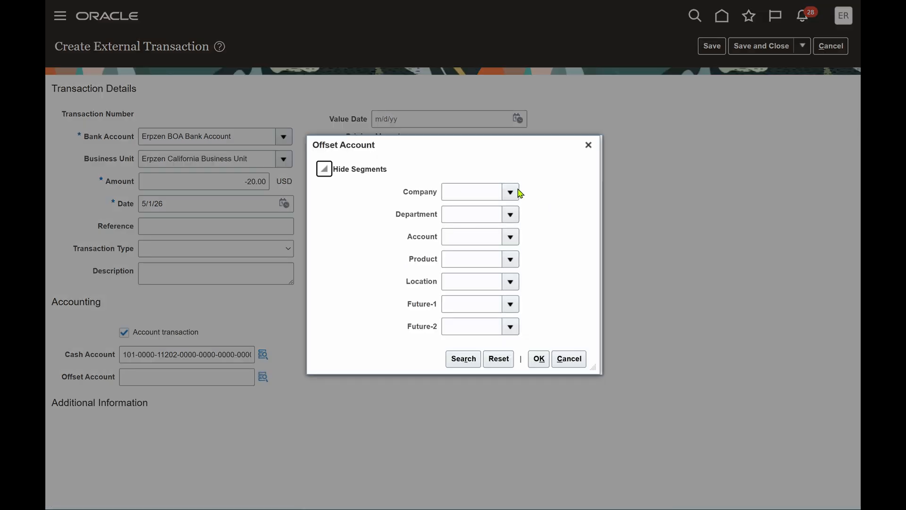
click(509, 187)
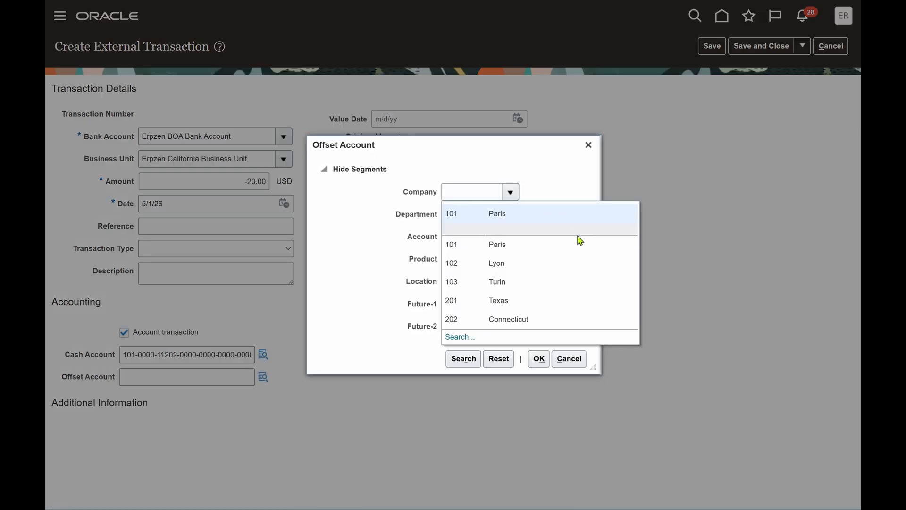
click(534, 214)
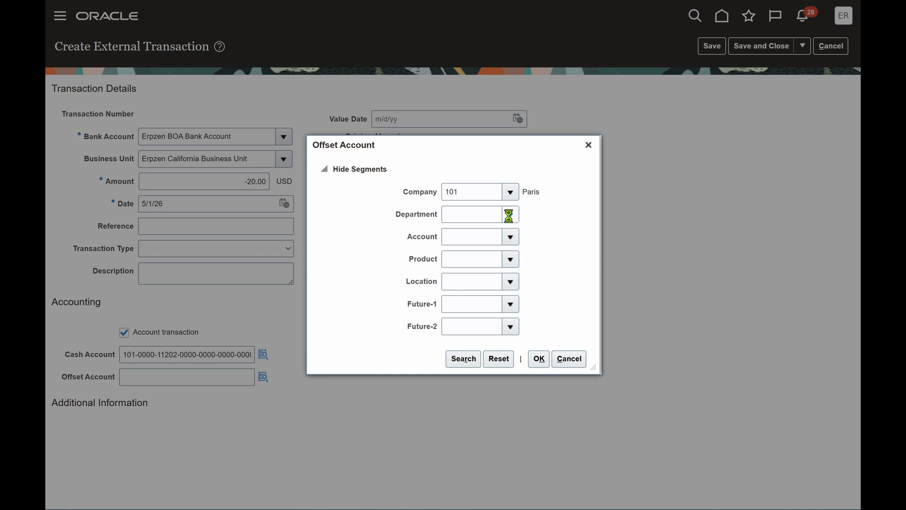
click(509, 215)
click(520, 236)
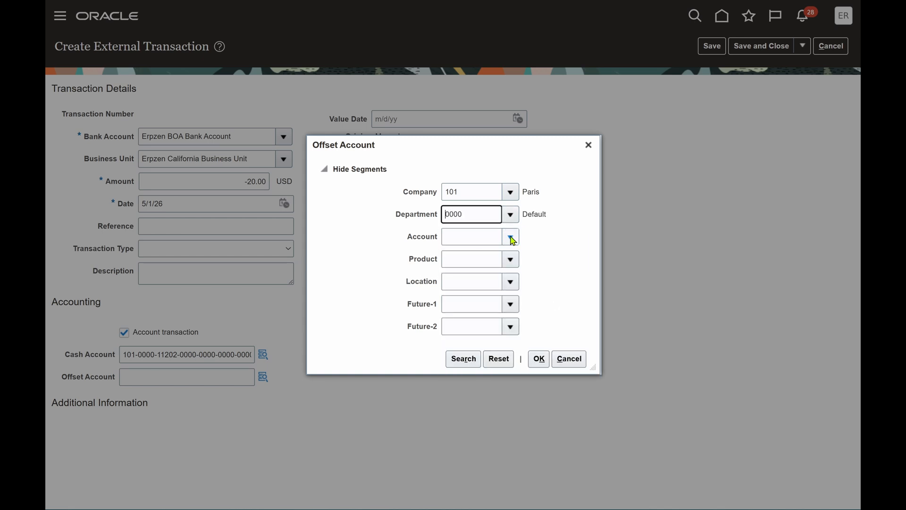
Step: For the offset account, search account values starting with 5 and set Account to 53421 Bank charges
click(512, 239)
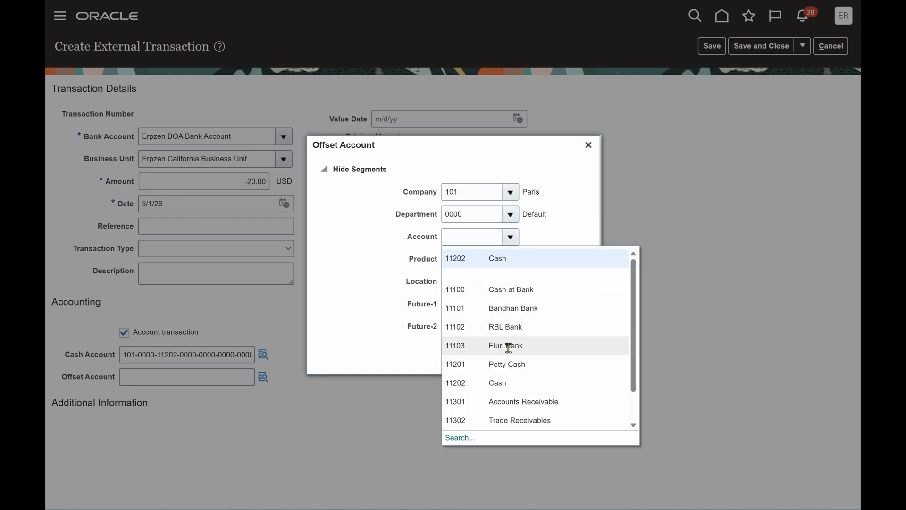
click(460, 437)
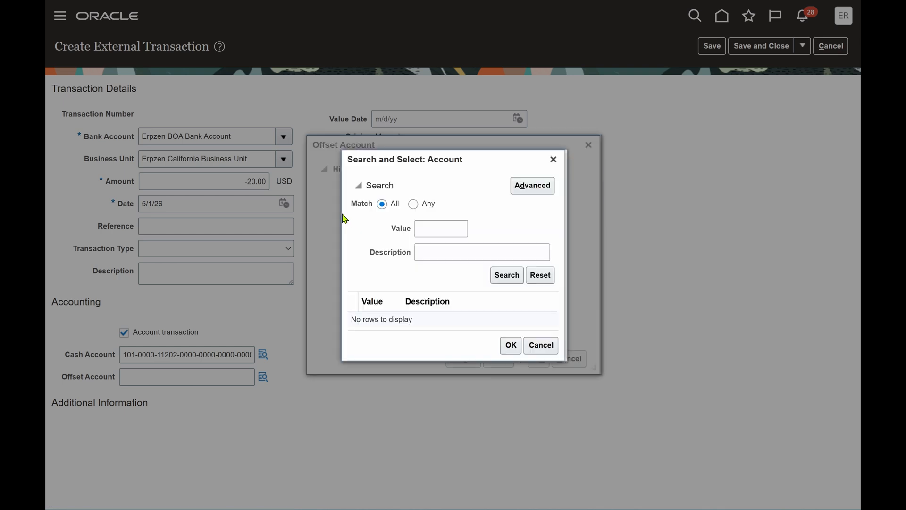
click(426, 226)
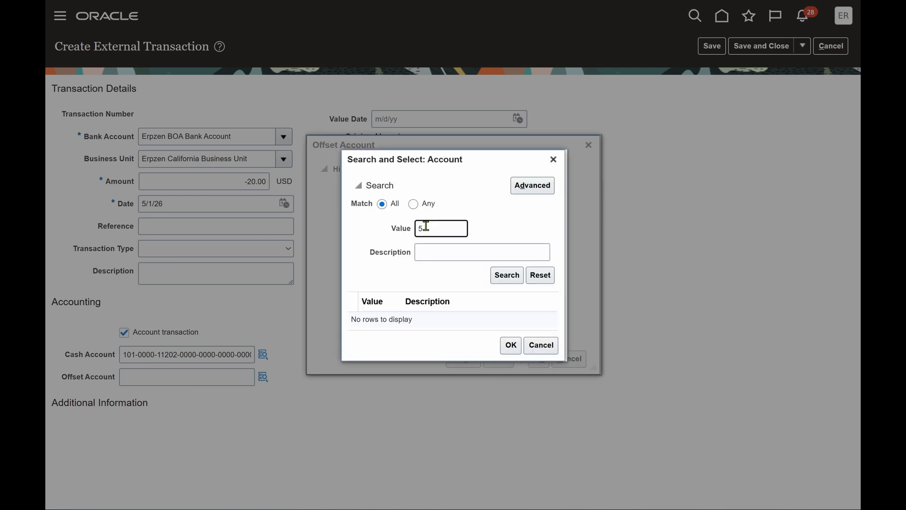
key(Return)
click(427, 328)
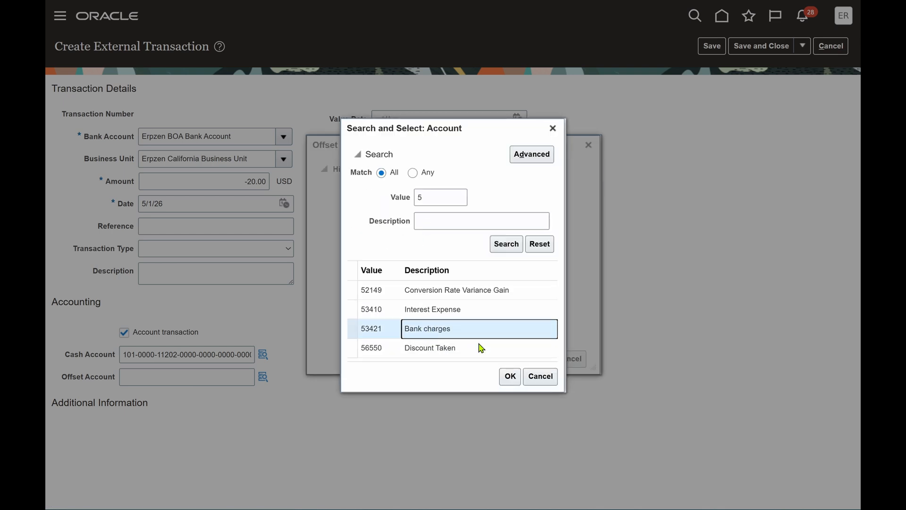
click(510, 376)
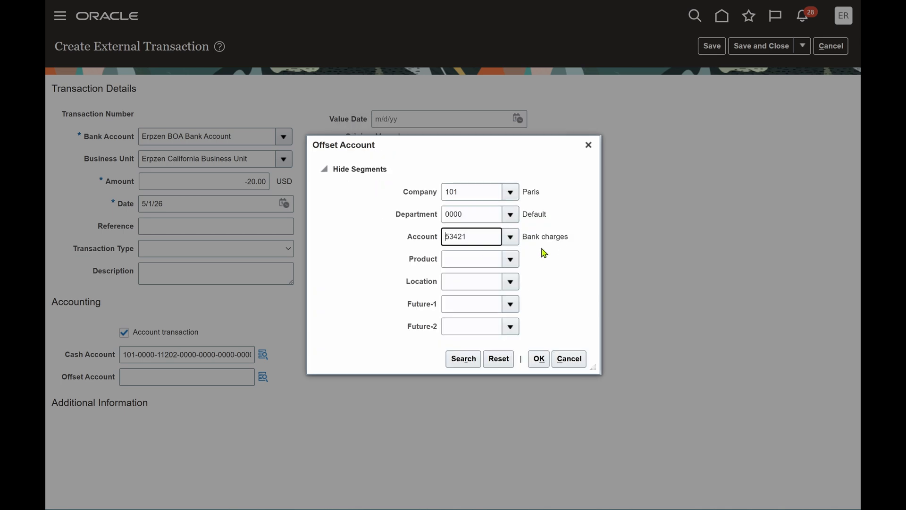
Step: Set the offset account's Product, Location, Future-1 and Future-2 segments to 0000 Default and accept the combination
click(513, 257)
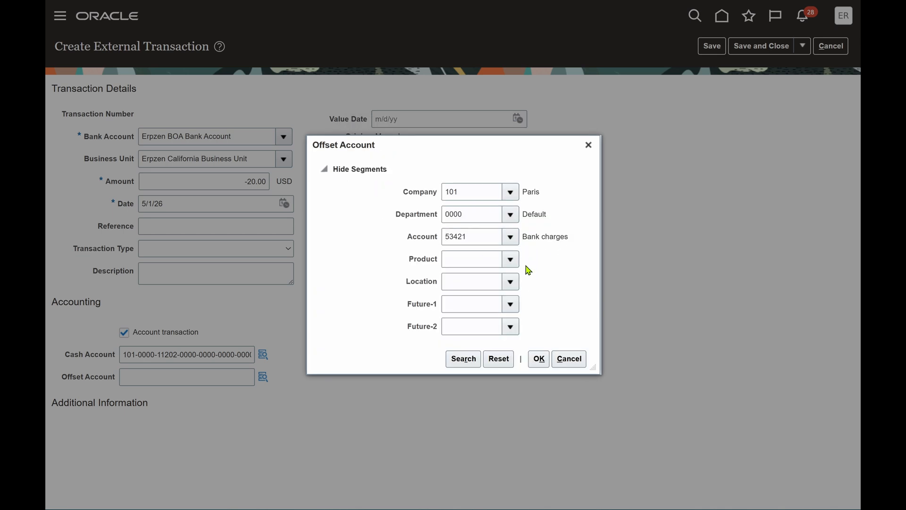
click(510, 259)
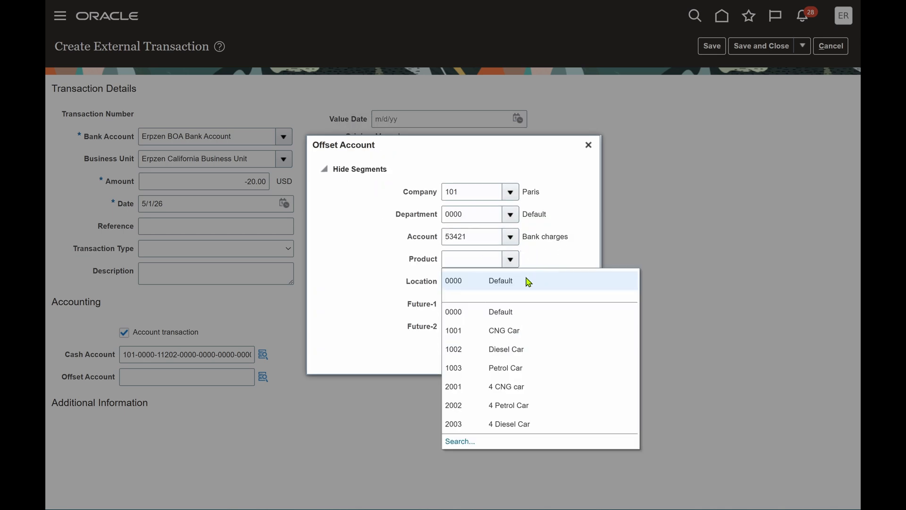
click(528, 282)
click(511, 282)
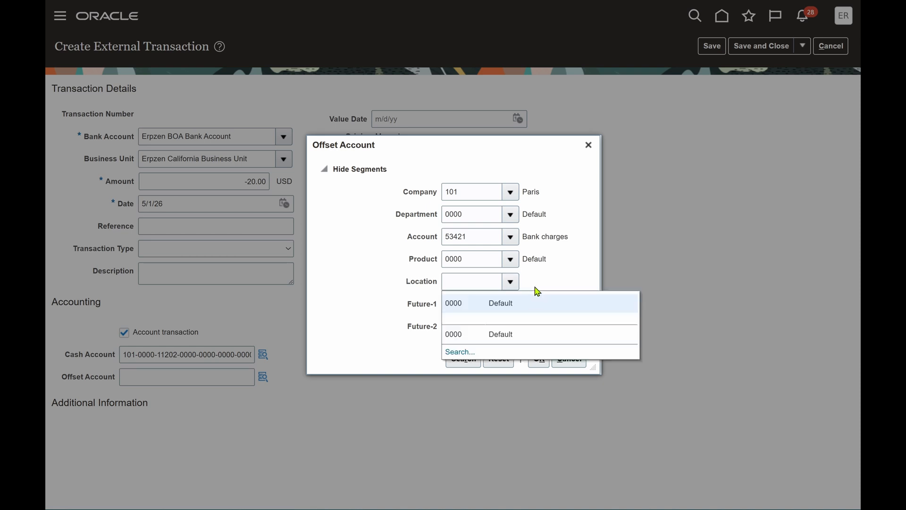
click(534, 304)
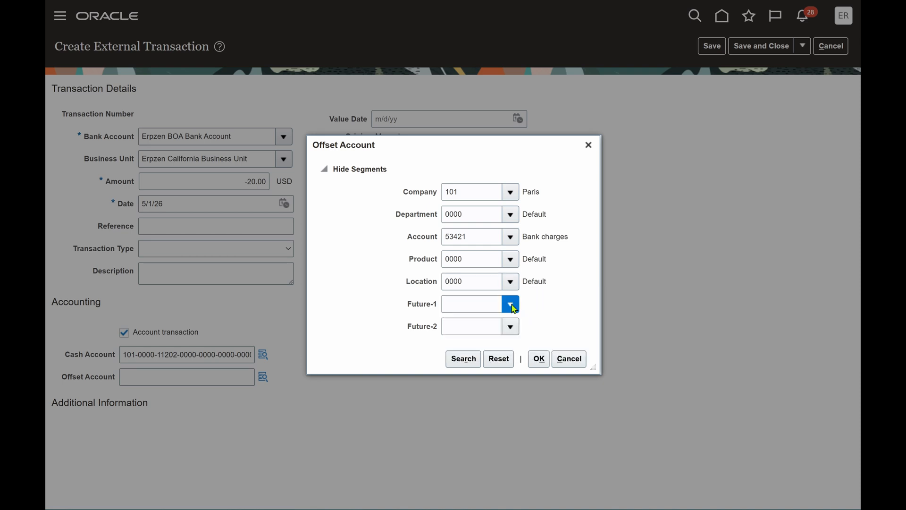
click(512, 305)
click(523, 327)
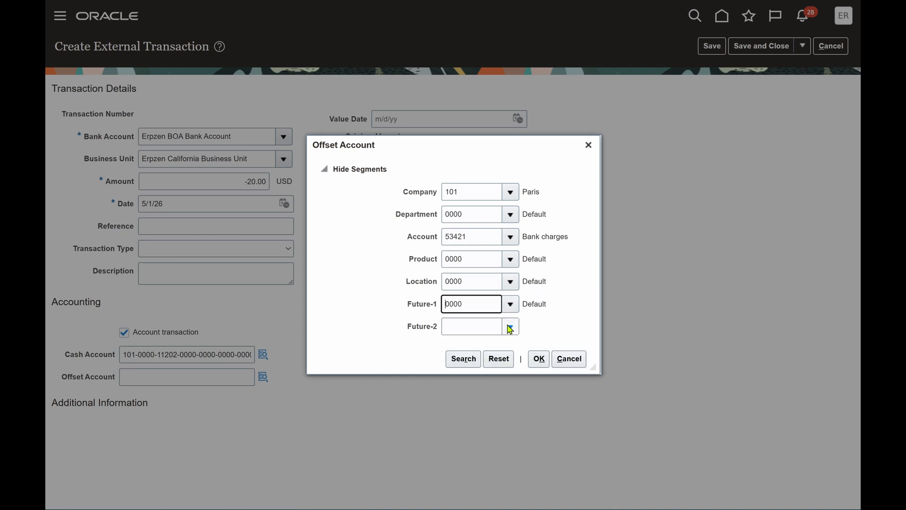
click(509, 327)
click(523, 347)
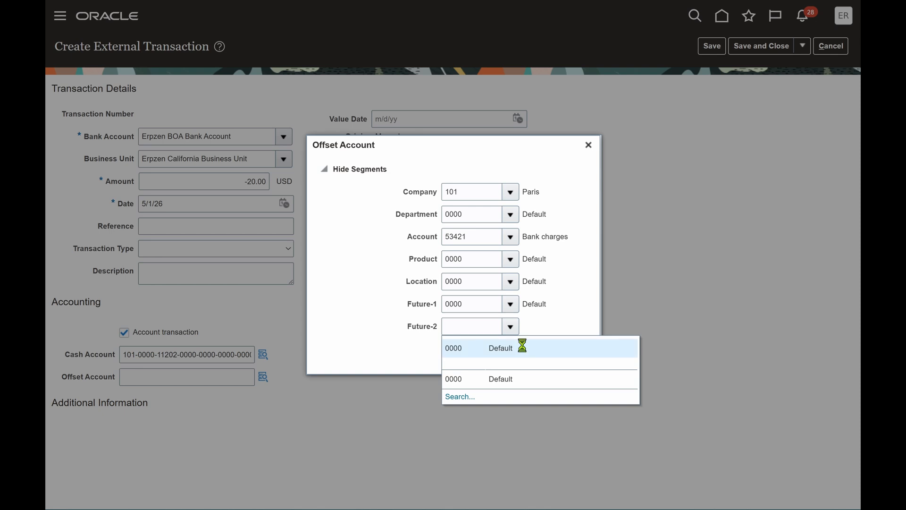
click(539, 360)
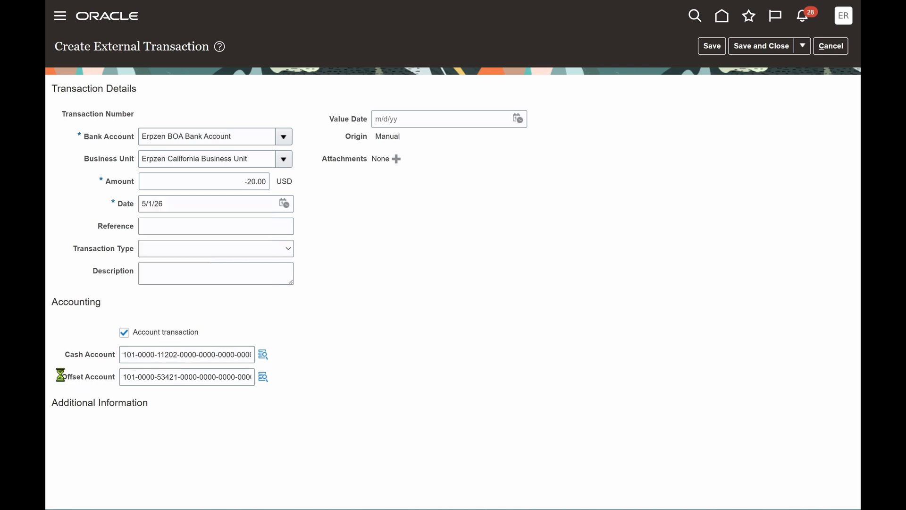
Step: Save the external transaction with its cash and offset accounts and close it
drag(62, 377, 118, 385)
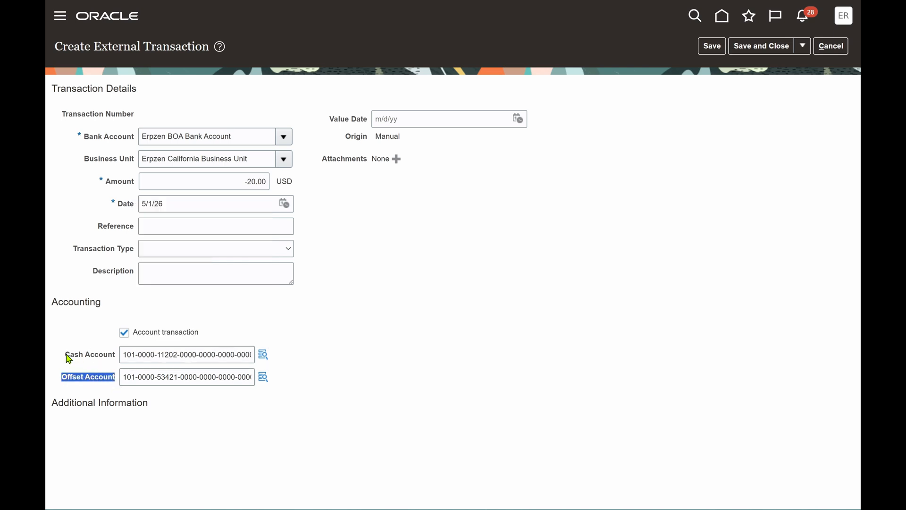
drag(66, 355, 119, 357)
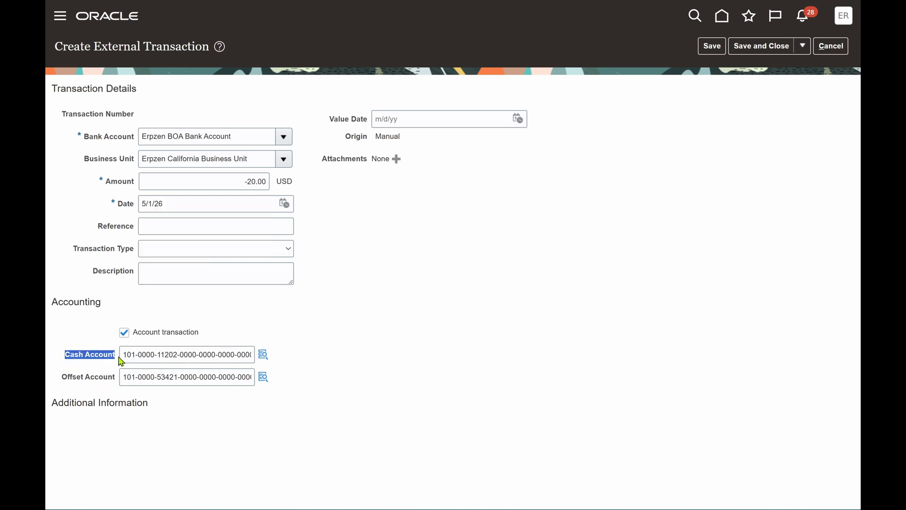
click(525, 215)
click(712, 45)
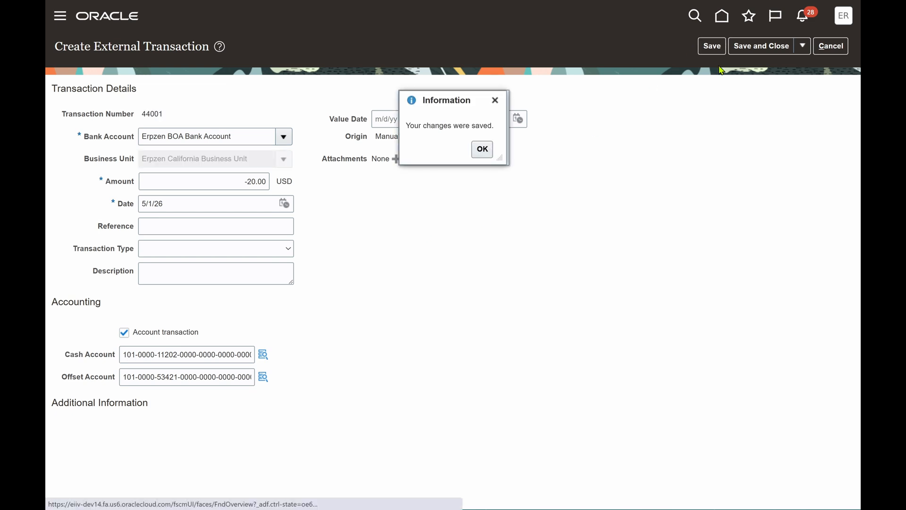
click(483, 149)
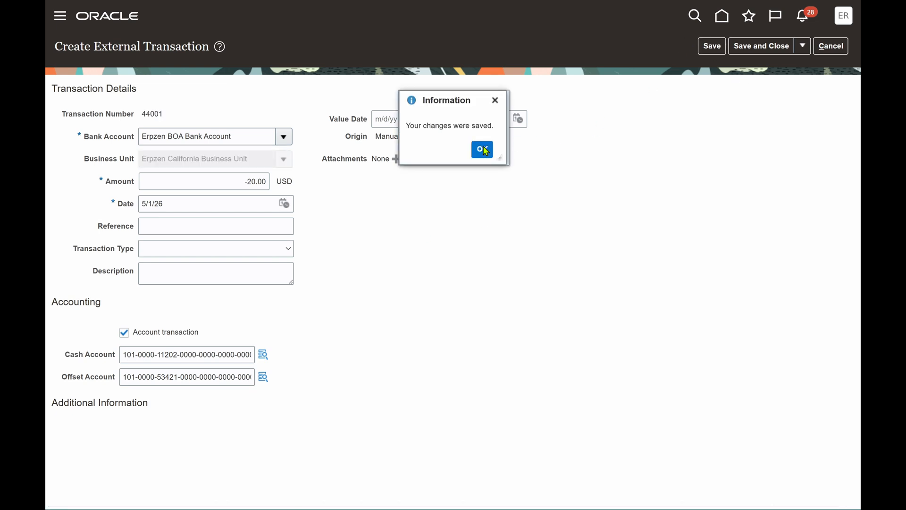
click(772, 47)
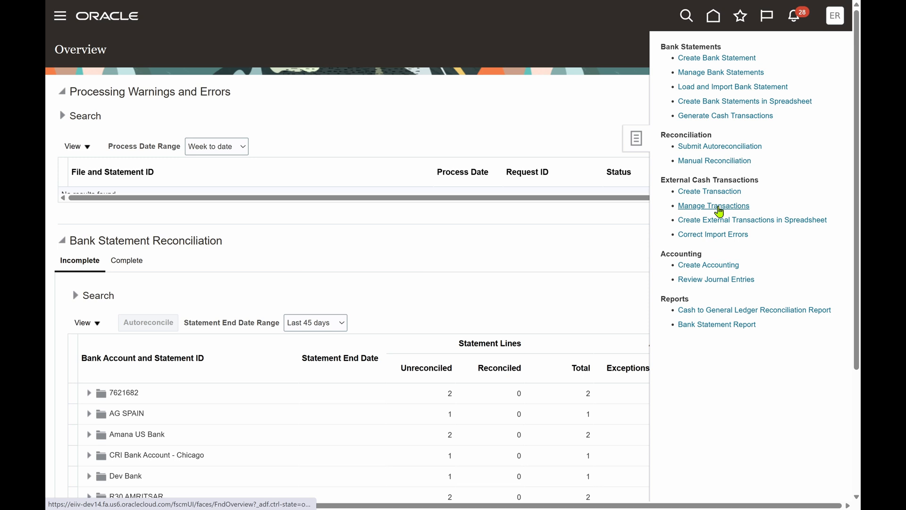
Step: Open the management page for external transactions and search it for Erpzen BOA Bank Account, finding the account with "erpzen"
click(718, 208)
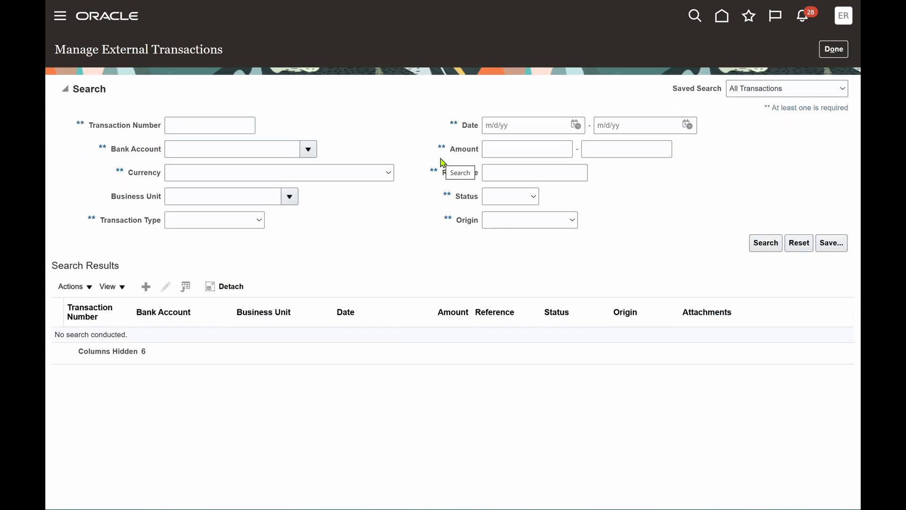
click(312, 151)
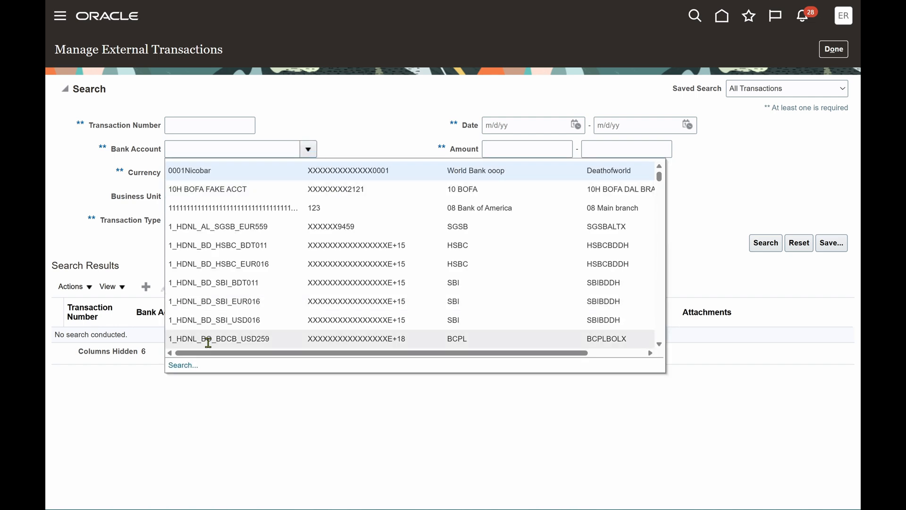
click(184, 365)
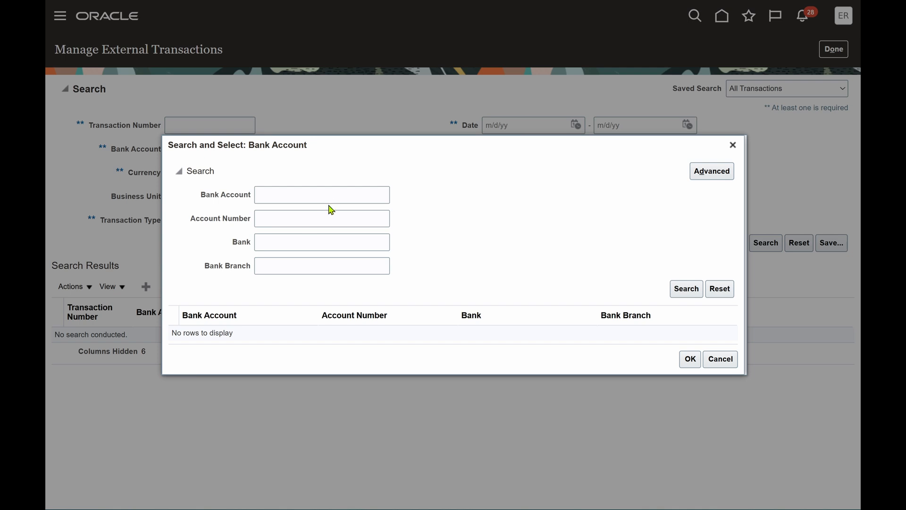
click(311, 198)
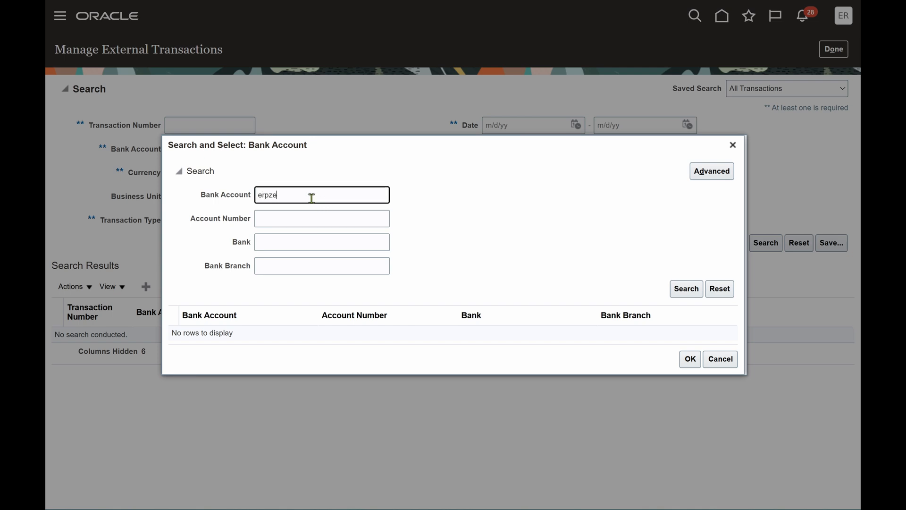
key(Return)
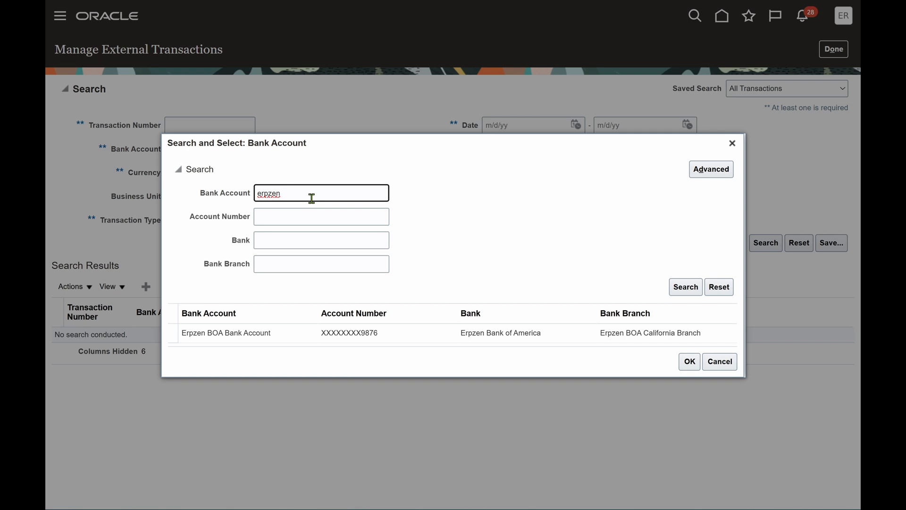
click(359, 335)
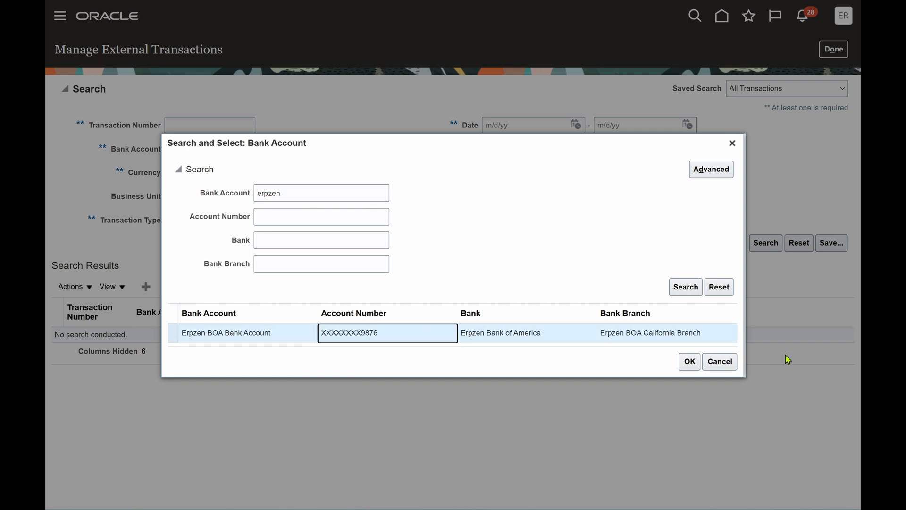
click(691, 364)
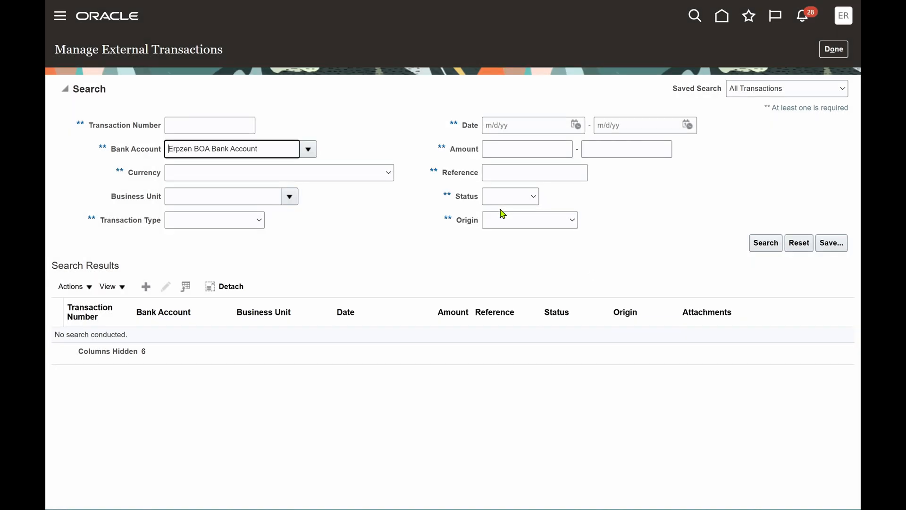
click(766, 243)
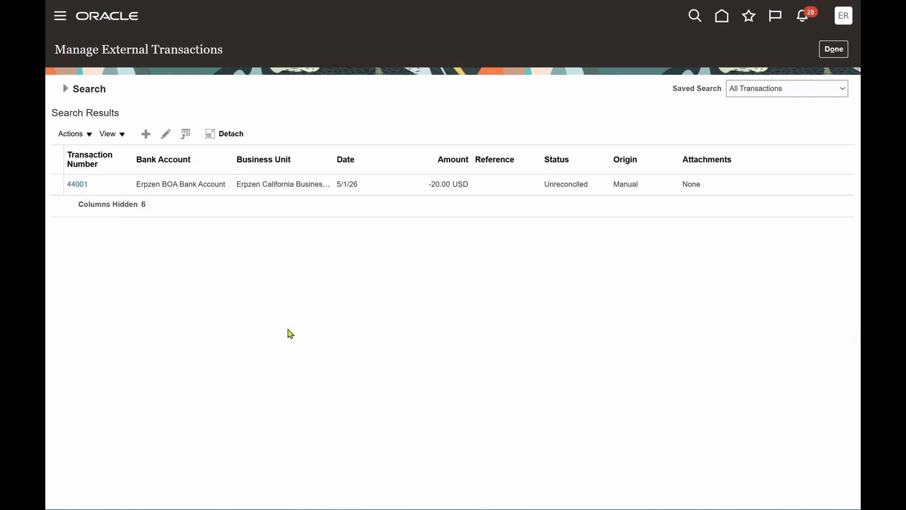
Step: Open the -20.00 USD transaction from the results to review its details, and leave it without saving
click(217, 184)
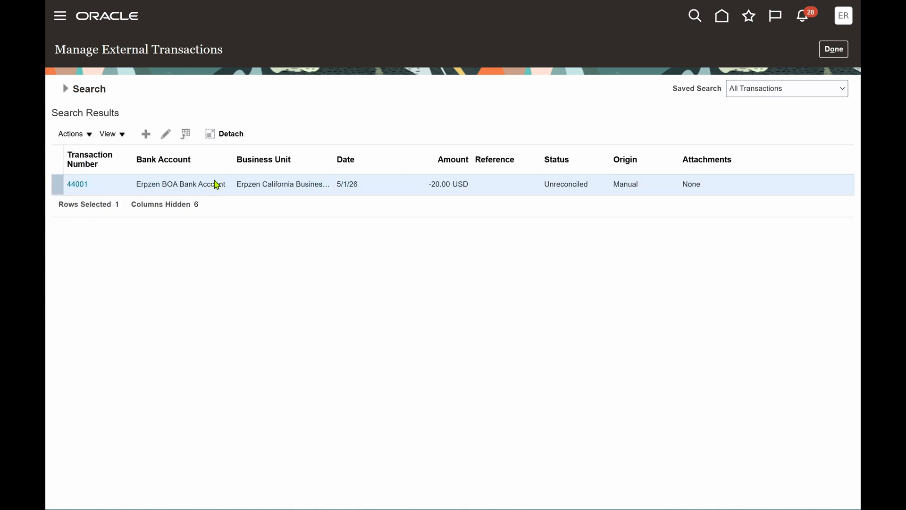
click(166, 135)
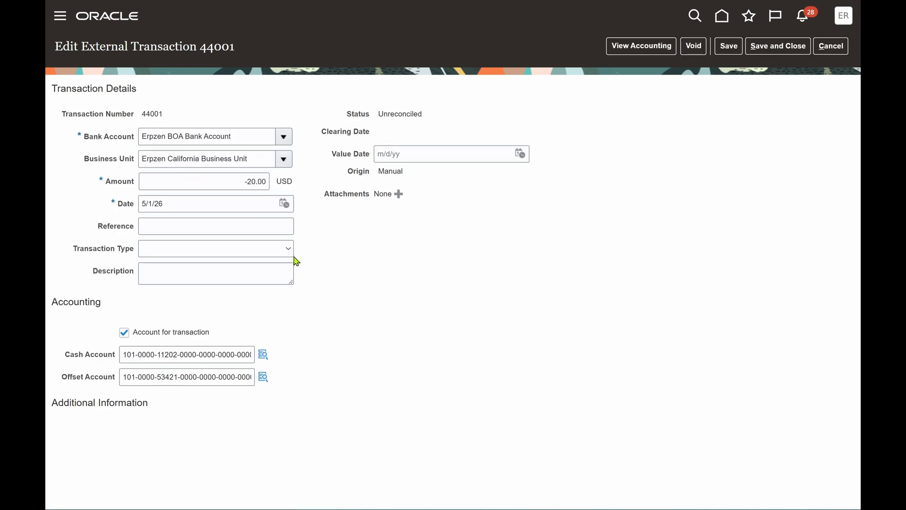
click(831, 45)
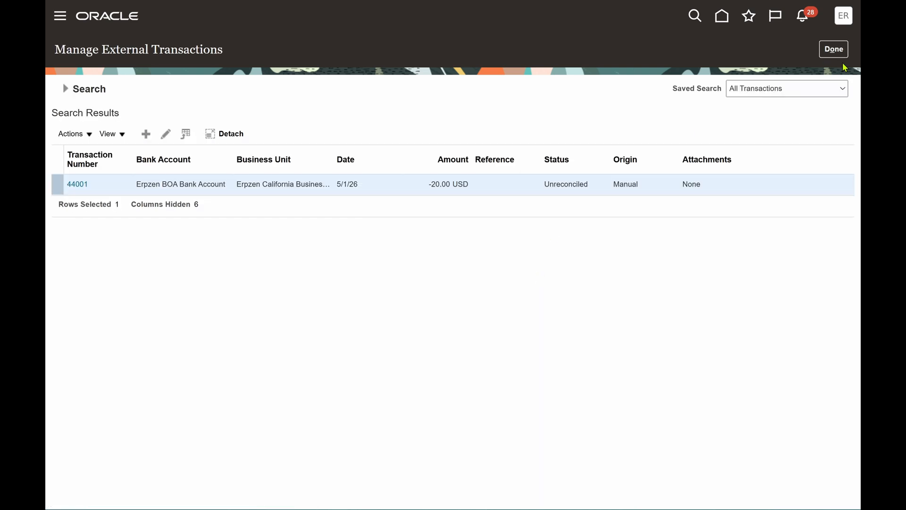
Step: Reopen the -20.00 USD transaction for editing, view its accounting lines, and leave it without saving
click(165, 134)
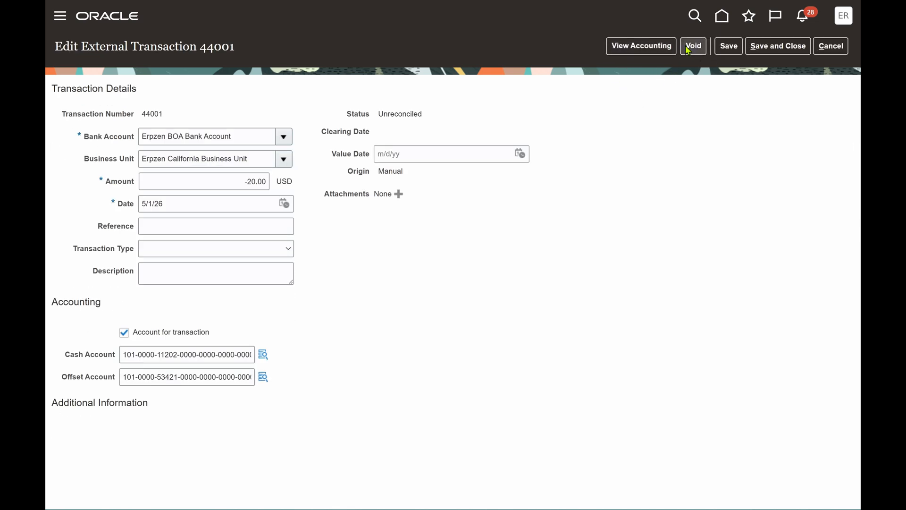
click(654, 51)
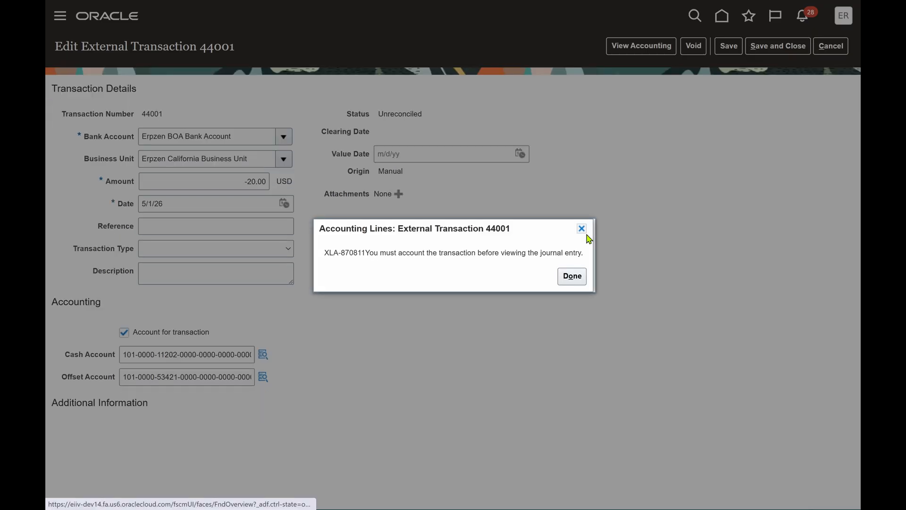
click(573, 277)
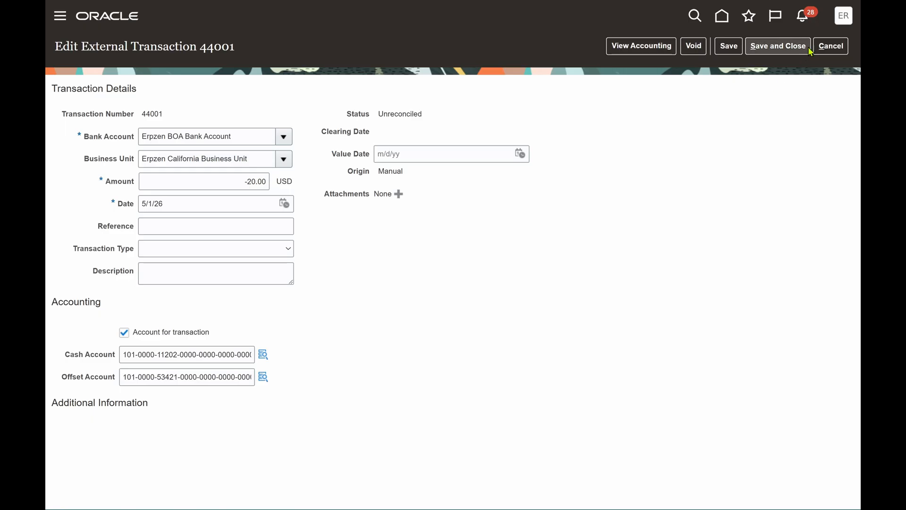
click(831, 46)
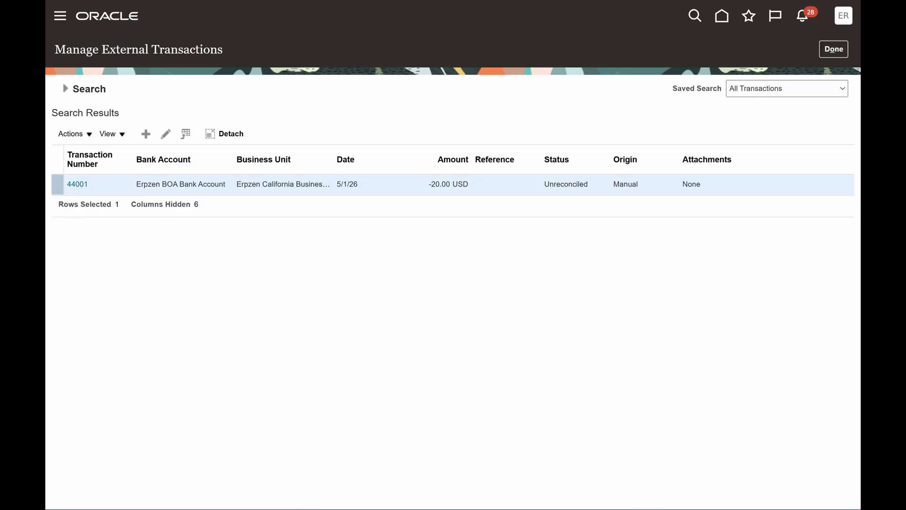
Step: Finish managing external transactions and open the Manage Bank Statements task from the Overview page
click(831, 50)
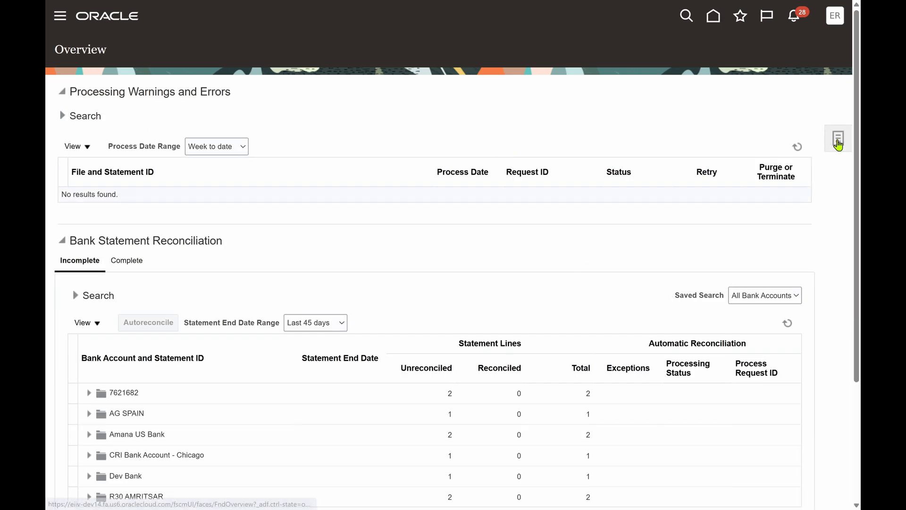
click(839, 141)
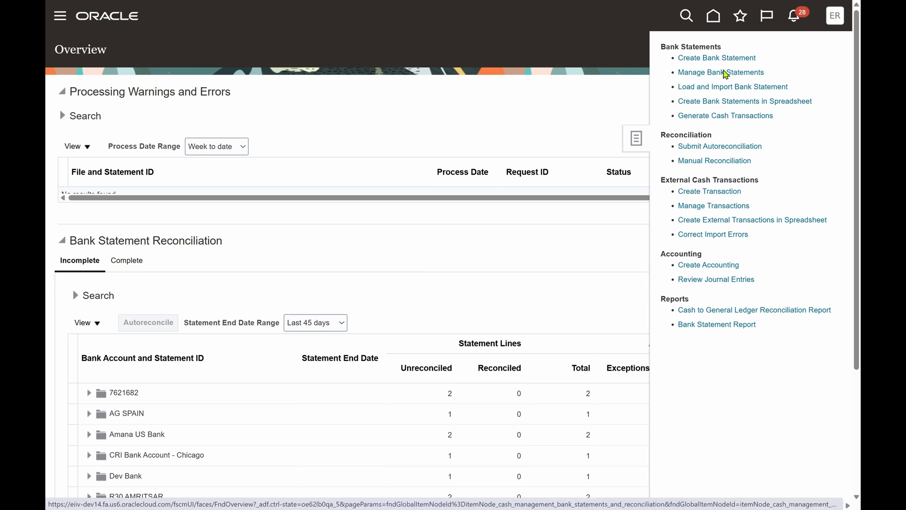
click(721, 73)
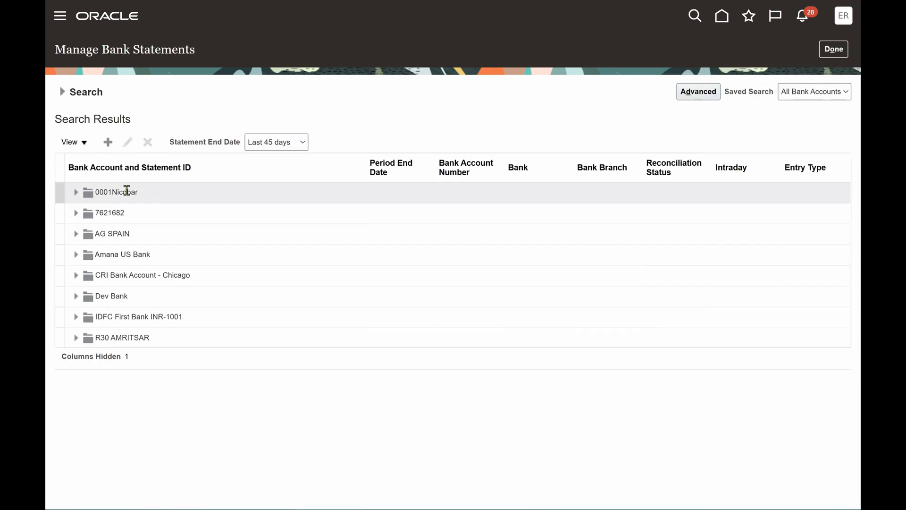
Step: Search the bank statements for the Erpzen BOA Bank Account
click(71, 94)
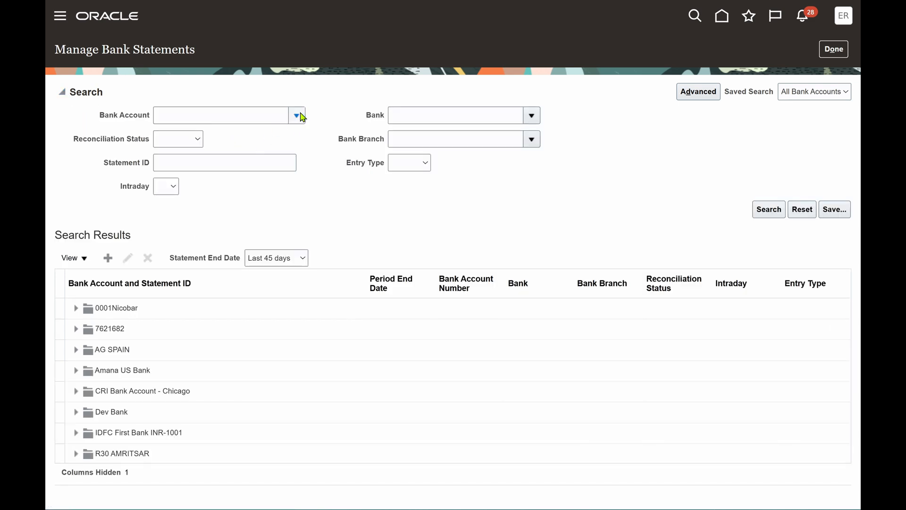
click(302, 117)
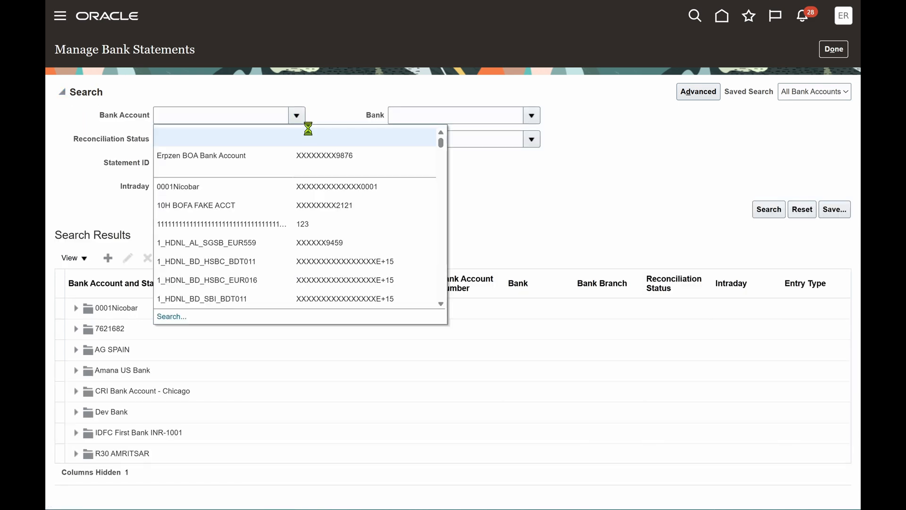
click(245, 155)
click(764, 211)
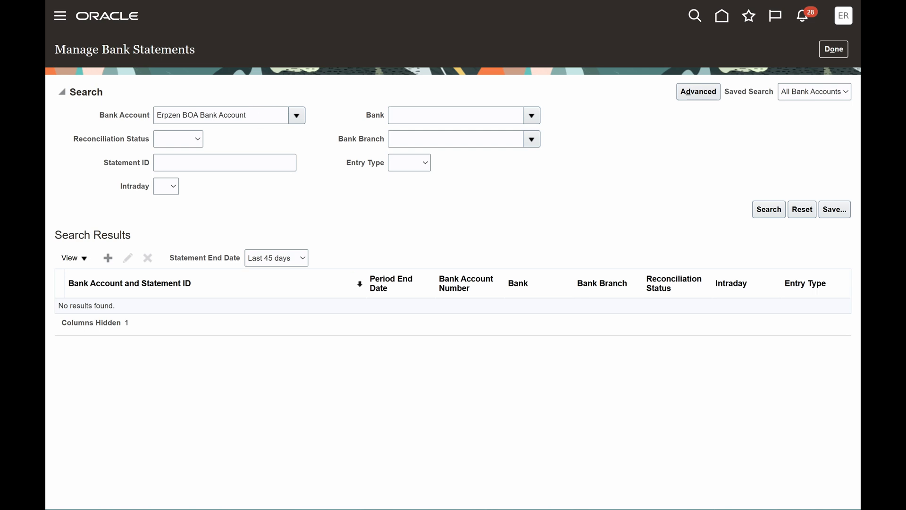
click(770, 215)
Step: Filter the statement search by reconciliation status Complete and run it
click(196, 142)
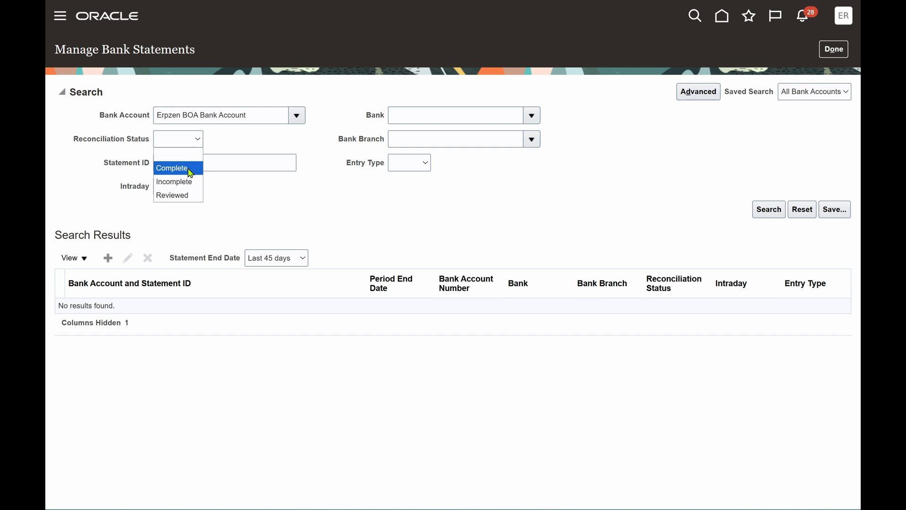
click(190, 170)
click(764, 215)
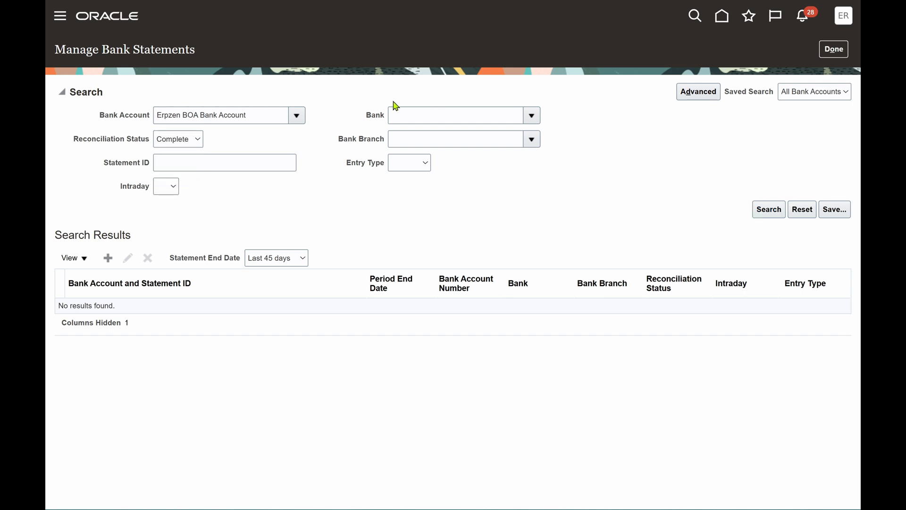
Step: Reselect Erpzen BOA Bank Account through the account lookup, and rerun the statement search with the reconciliation status cleared
click(296, 116)
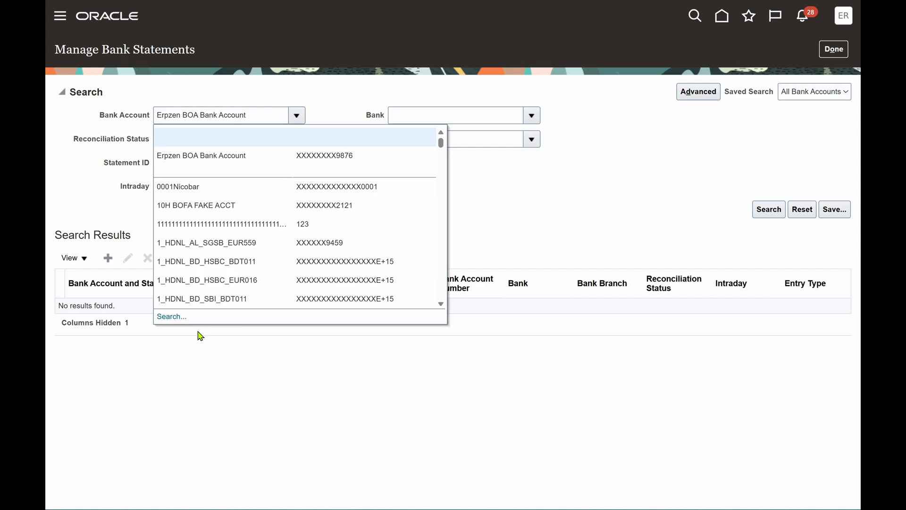
click(172, 315)
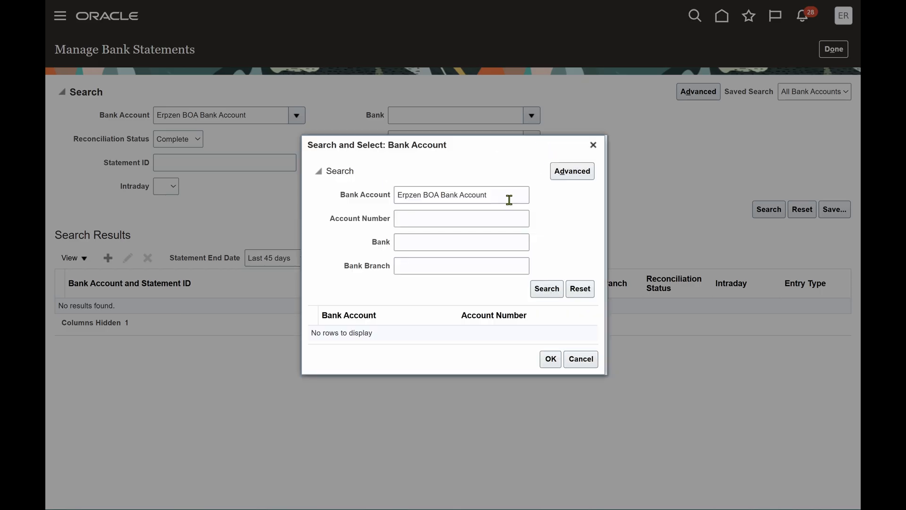
click(544, 290)
click(396, 333)
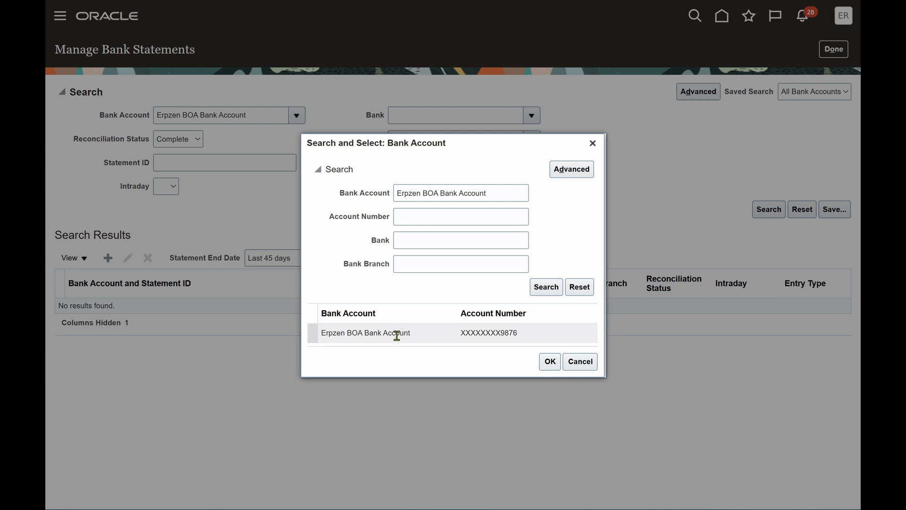
click(551, 361)
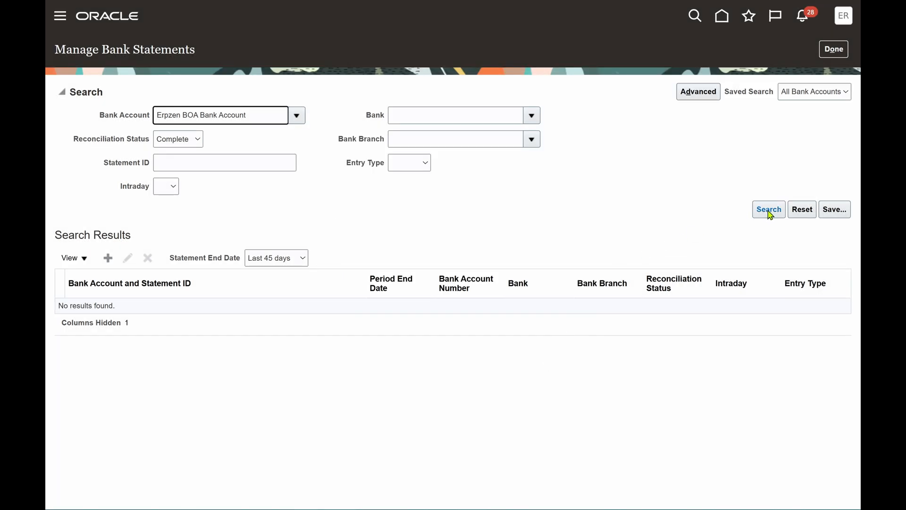
click(188, 140)
click(182, 155)
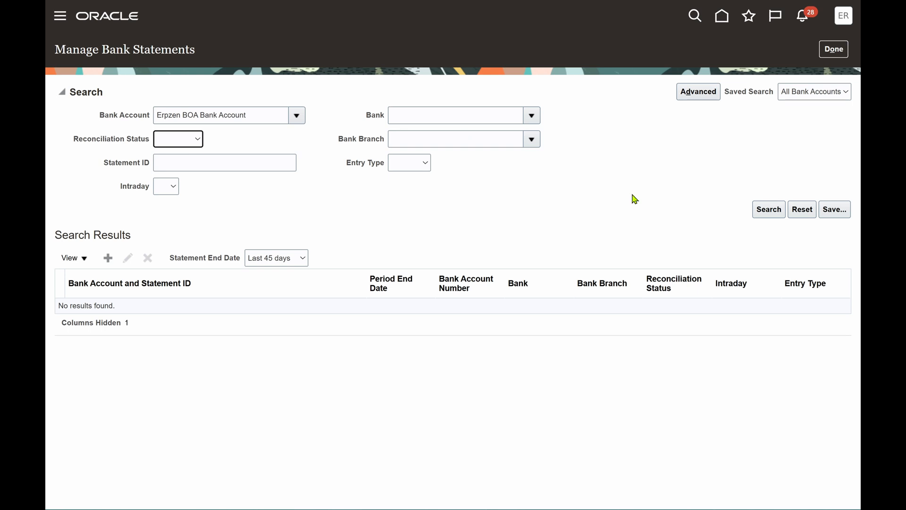
click(764, 210)
Step: Look up the bank with "Erpzen", select Erpzen Bank of America, and search its statements without a bank account filter
click(532, 116)
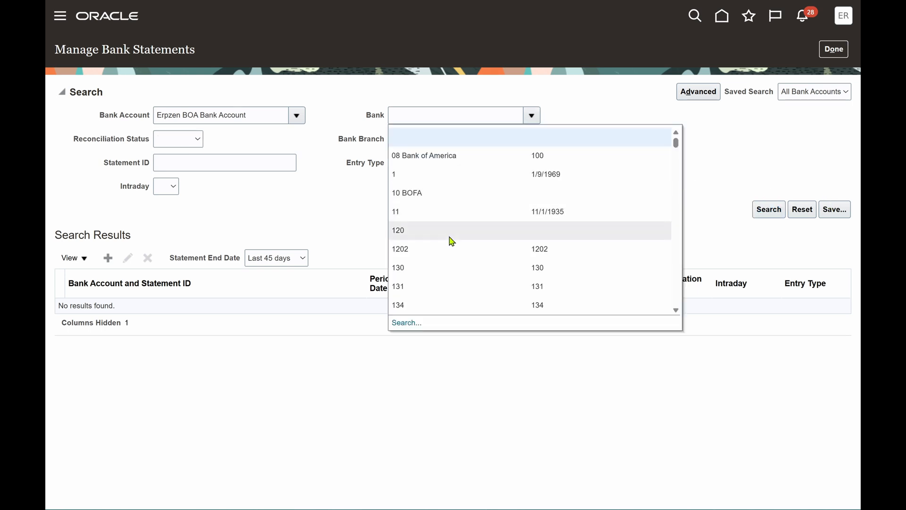
click(406, 324)
click(416, 211)
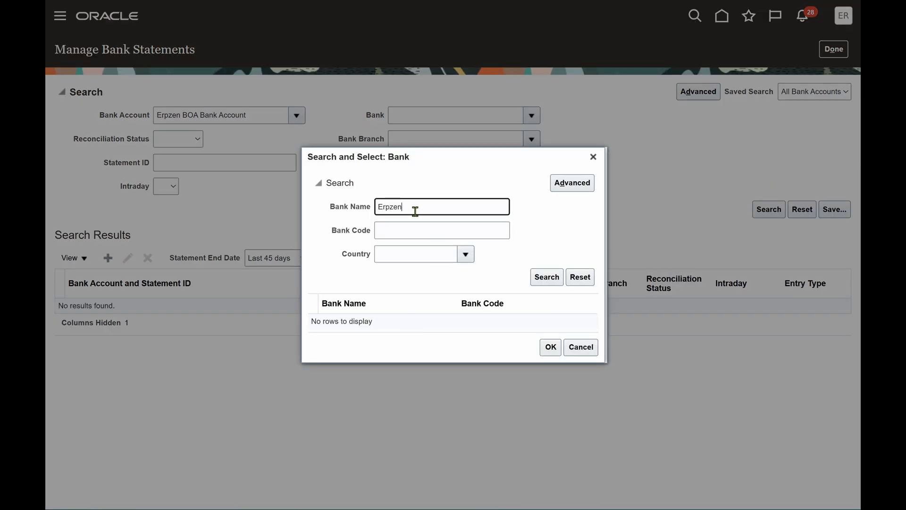
key(Return)
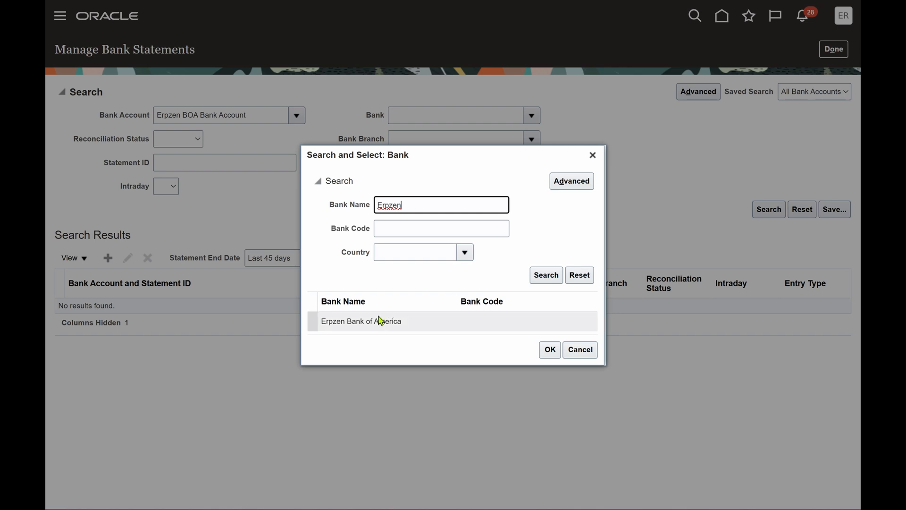
click(381, 321)
click(550, 350)
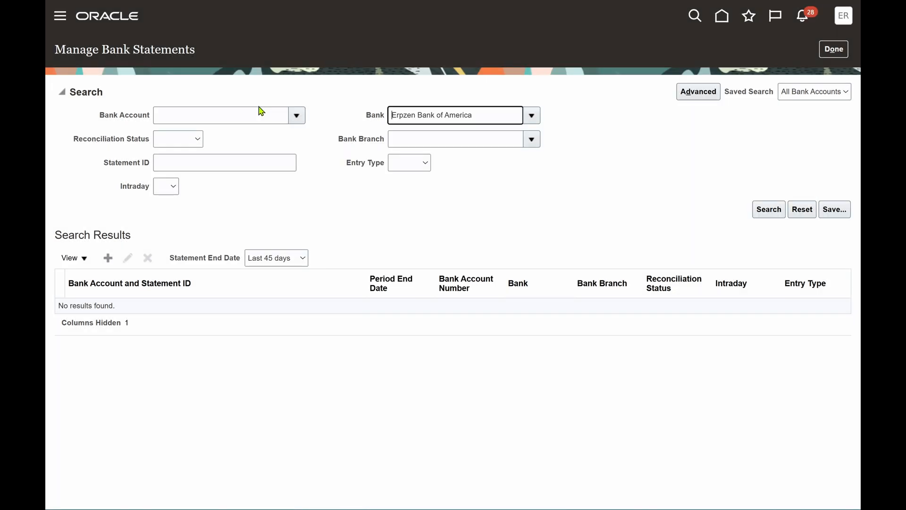
click(260, 113)
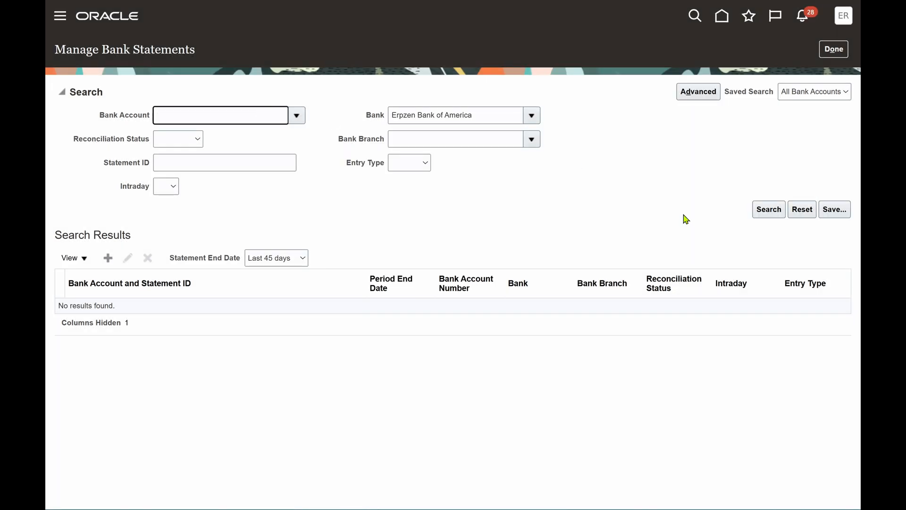
click(768, 212)
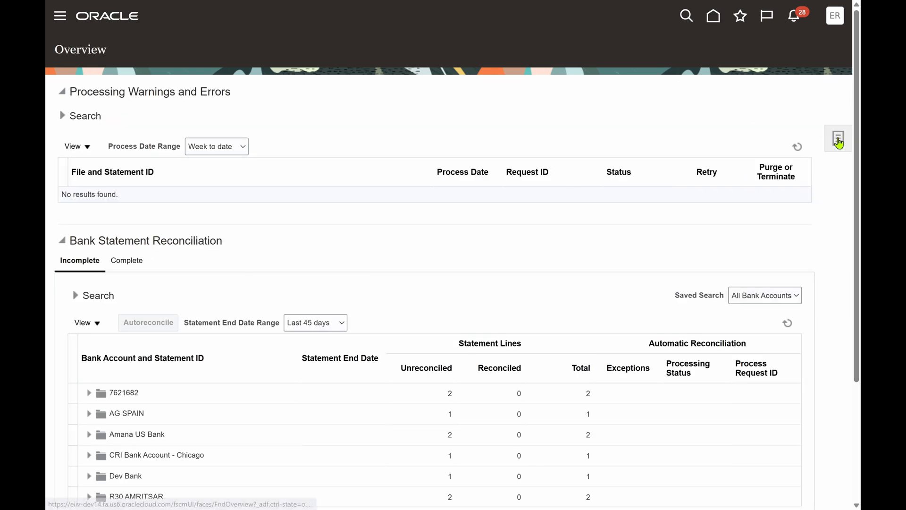
Step: Start creating a bank statement from the Overview page and assign it to Erpzen BOA Bank Account, looked up with "erpzen"
click(839, 141)
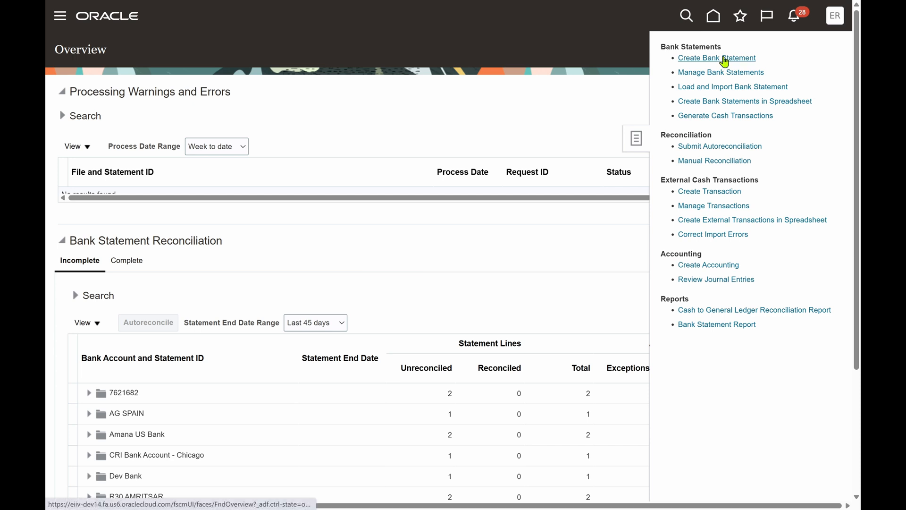
click(723, 58)
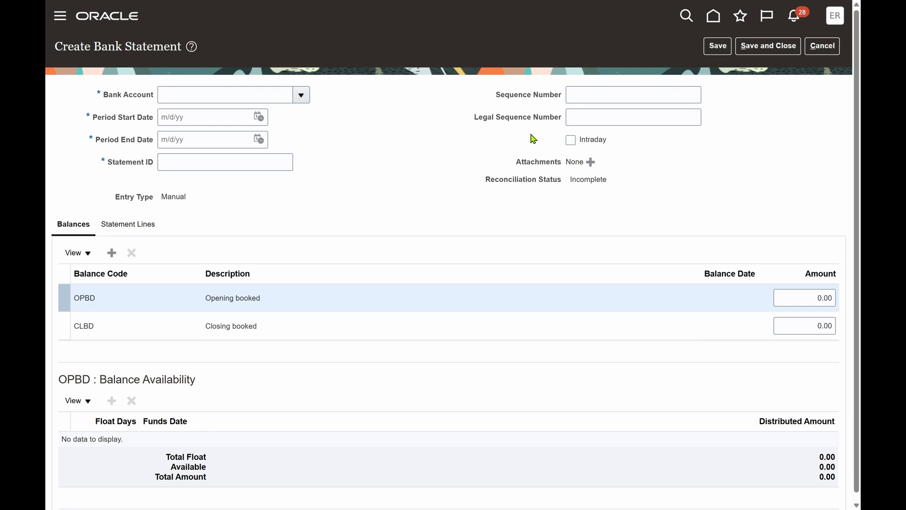
click(302, 94)
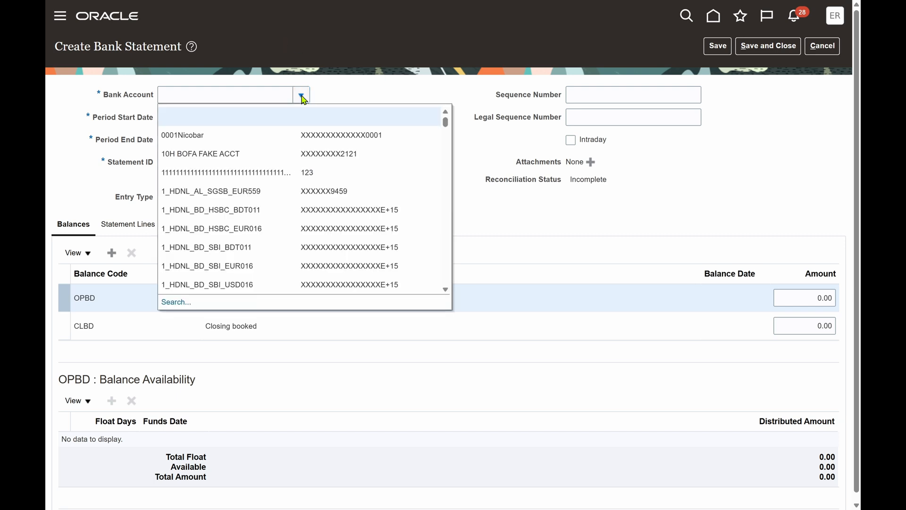
click(173, 302)
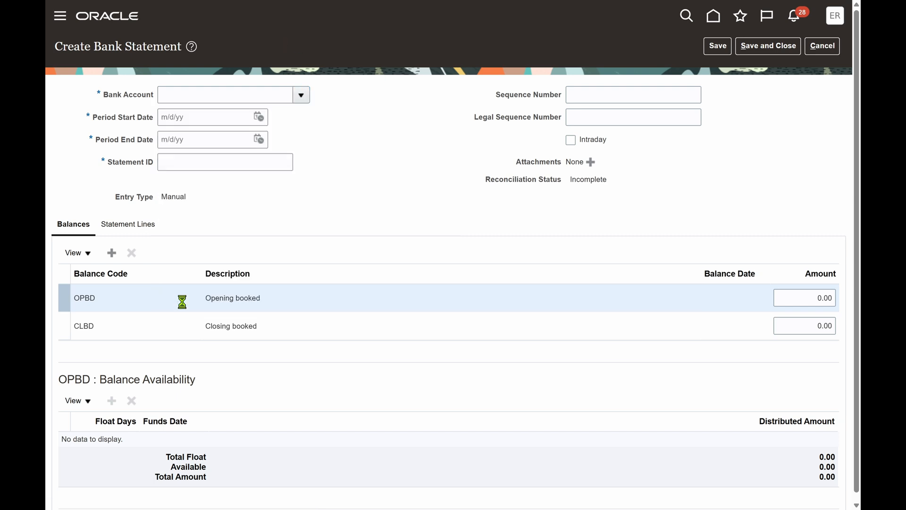
click(421, 187)
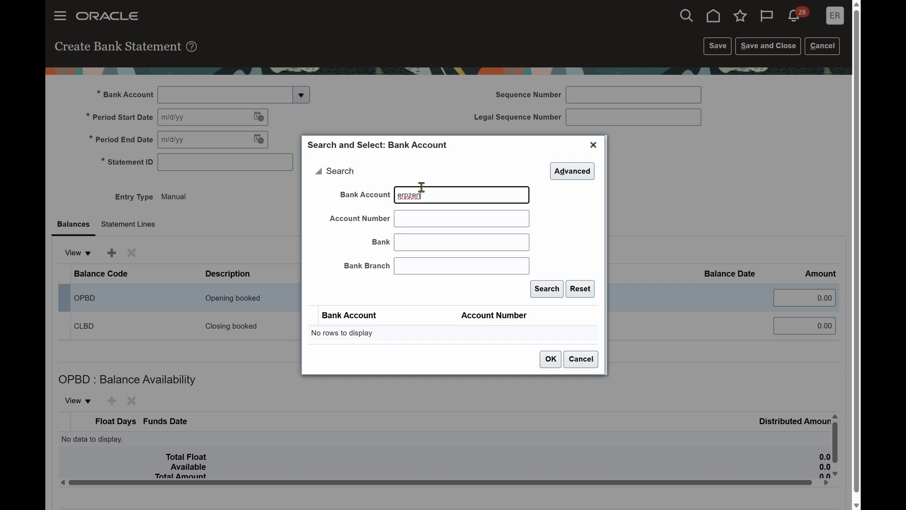
click(542, 291)
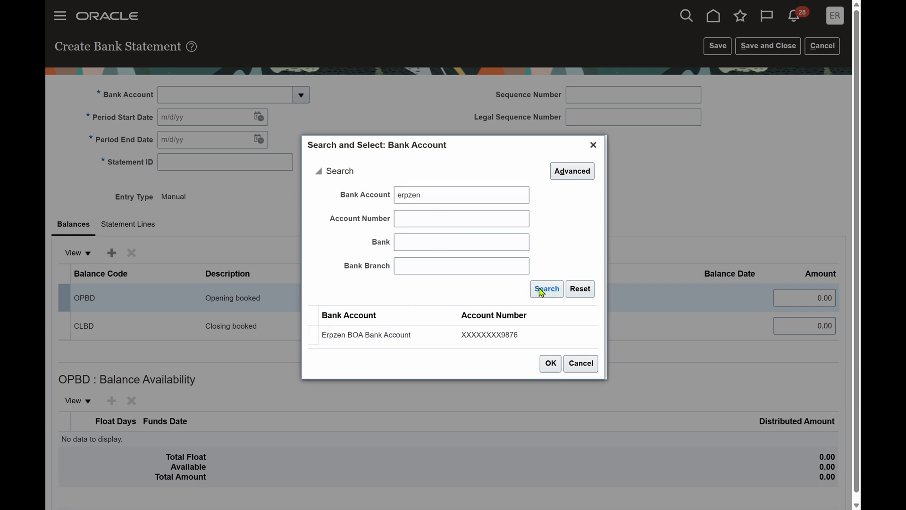
click(414, 333)
click(555, 366)
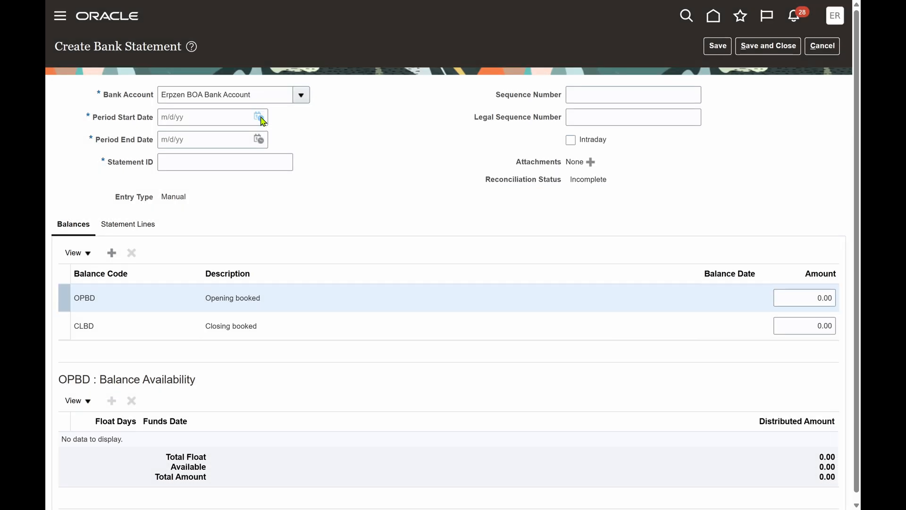
Step: Set the statement period from 5/1/26 to 5/31/26 and enter 1074 as the statement ID
click(259, 116)
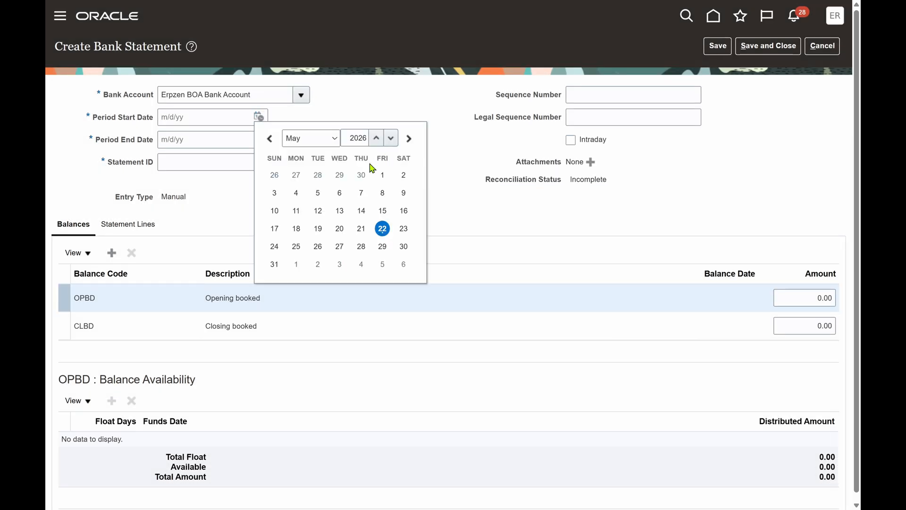
click(383, 175)
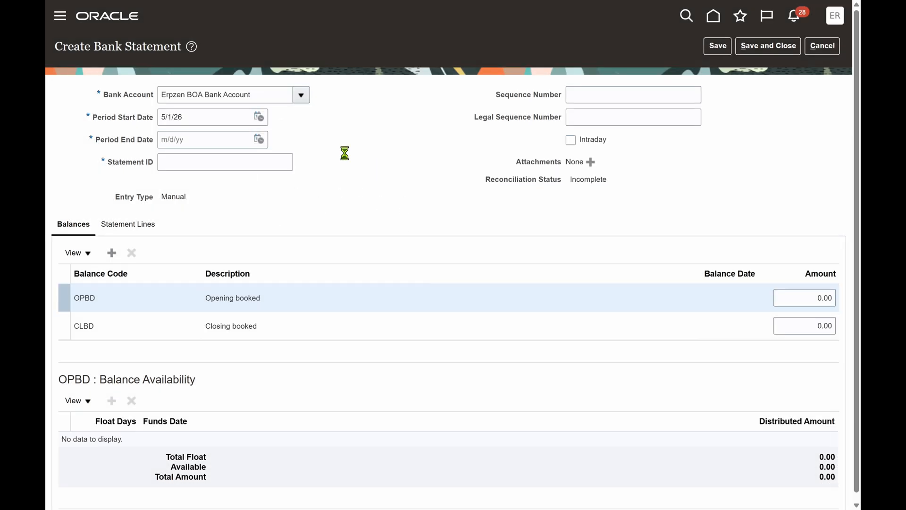
click(258, 139)
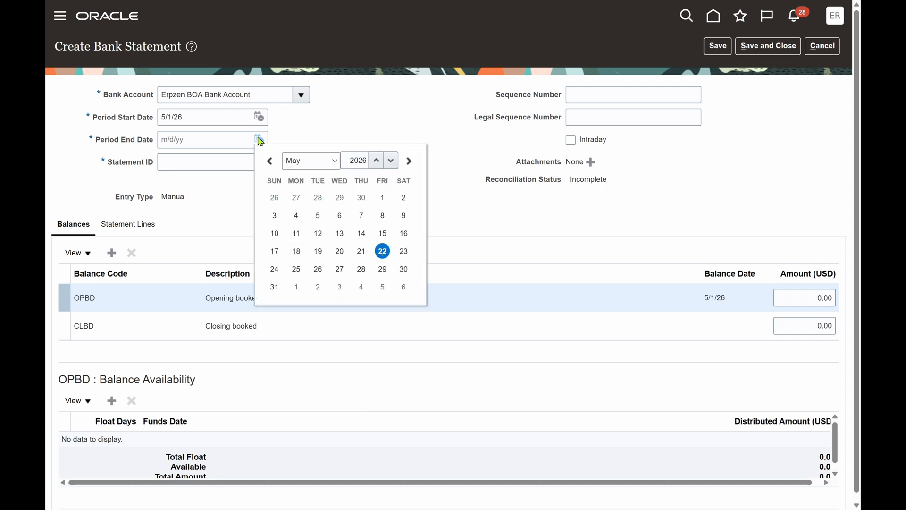
click(274, 286)
click(233, 162)
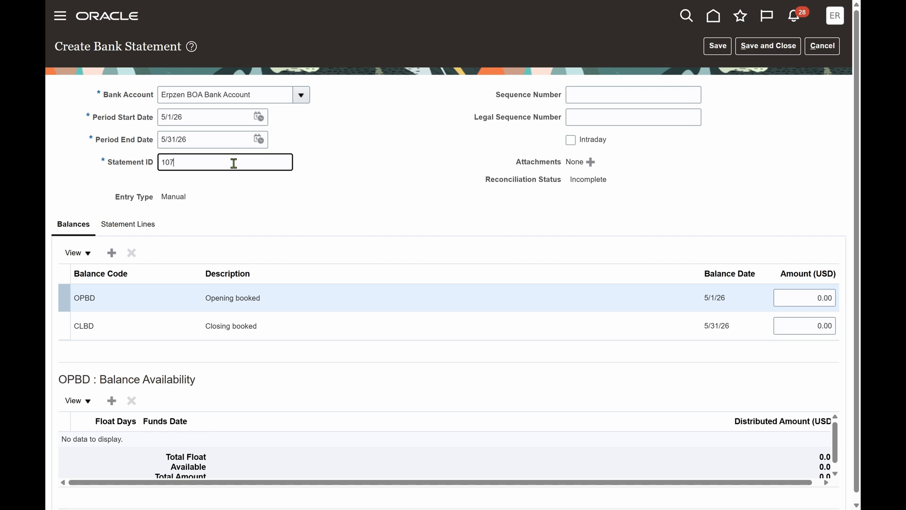
triple_click(406, 213)
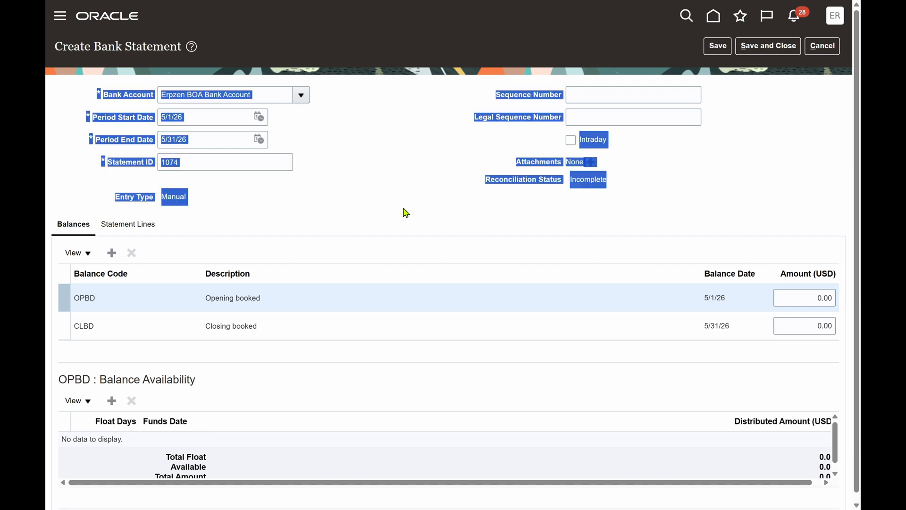
click(406, 213)
Step: Add a statement line to the bank statement and set its booking date to 5/1/26
click(133, 225)
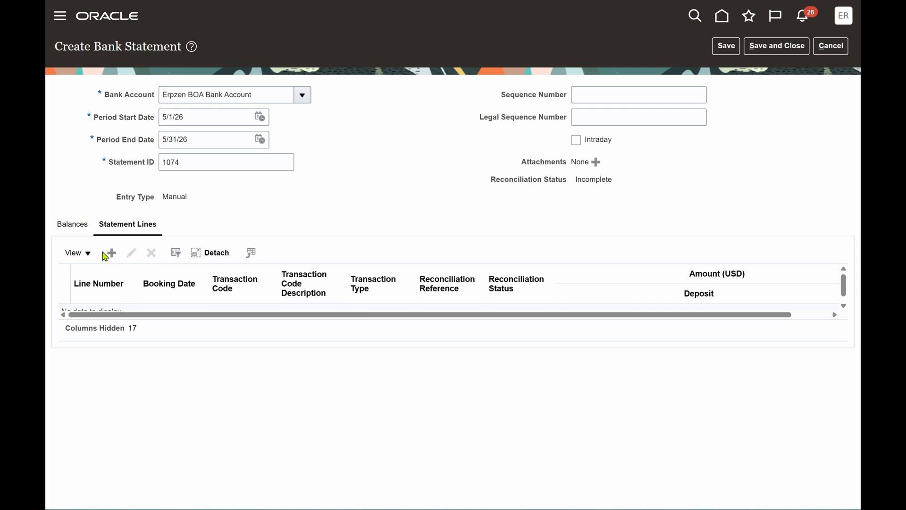
click(112, 254)
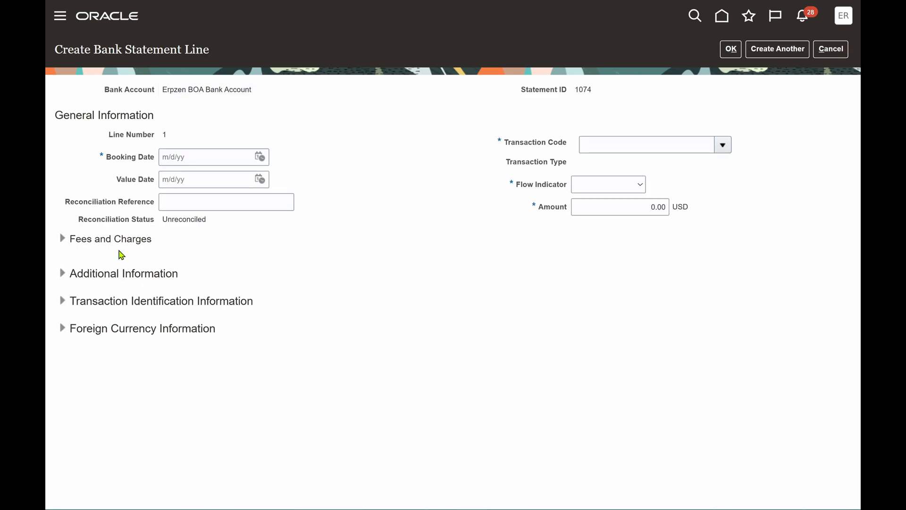
click(259, 156)
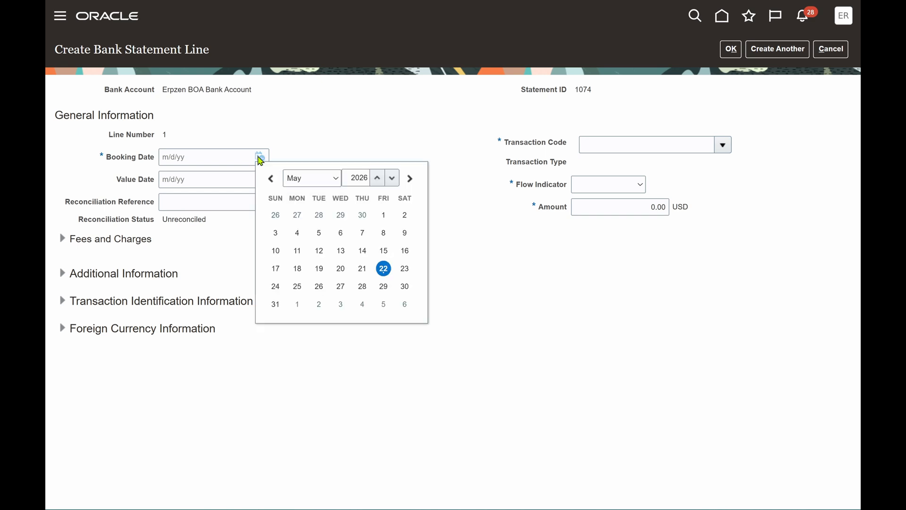
click(383, 215)
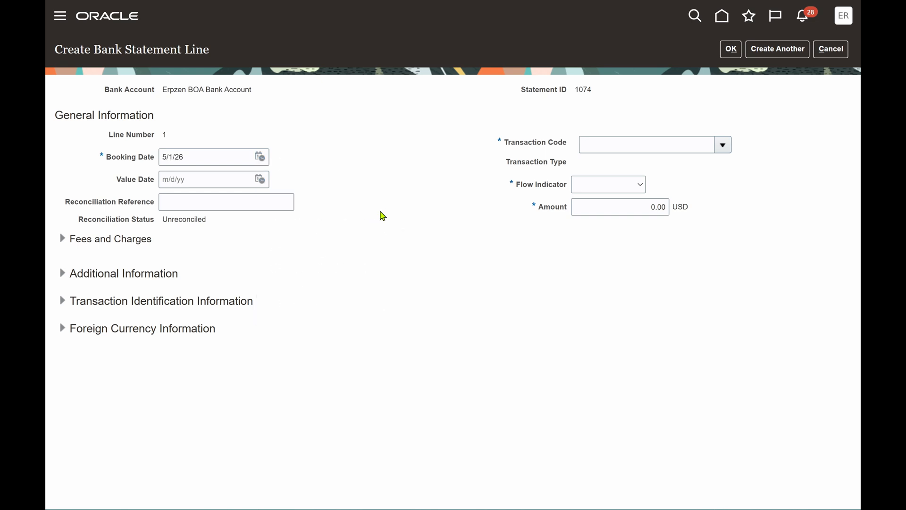
Step: Enter 1073 as the line's reconciliation reference, and clear the field again
click(244, 203)
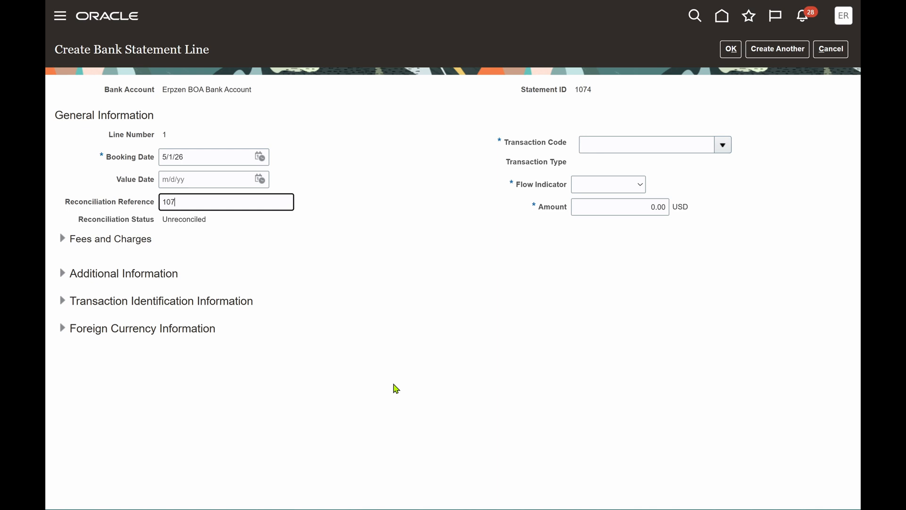
click(418, 293)
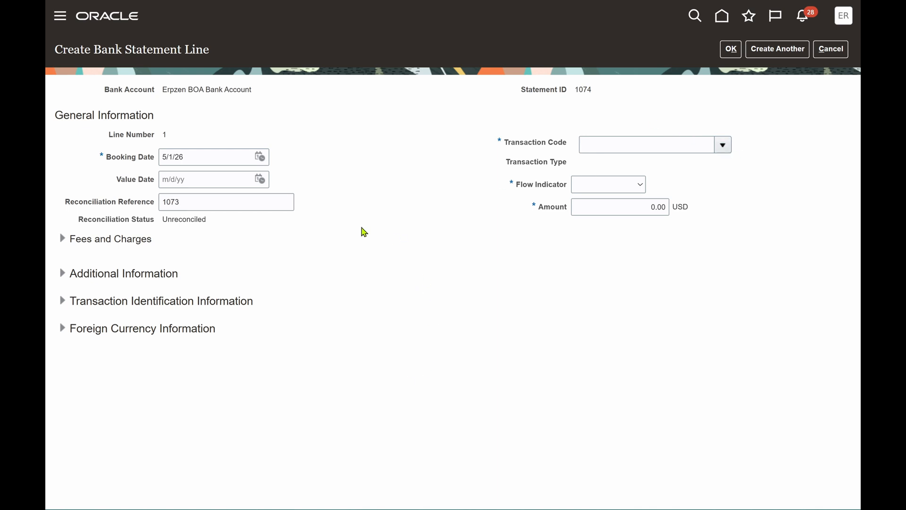
drag(216, 202, 91, 220)
key(BackSpace)
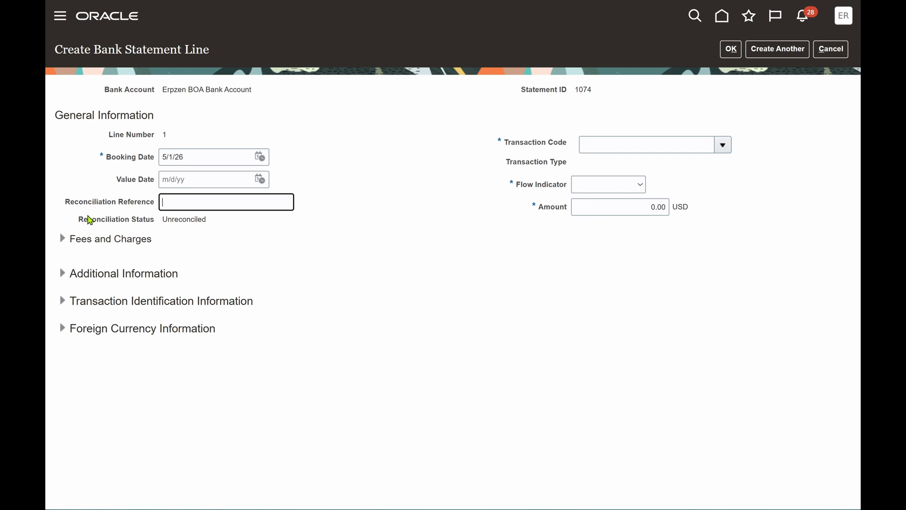
Step: Look up transaction code CHK with a search for "CHK" and assign it to the bank statement line
click(389, 267)
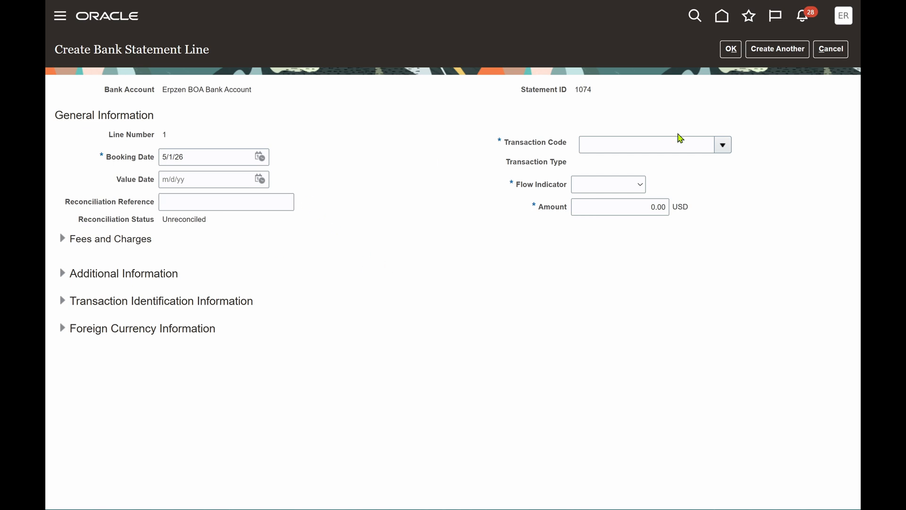
click(722, 145)
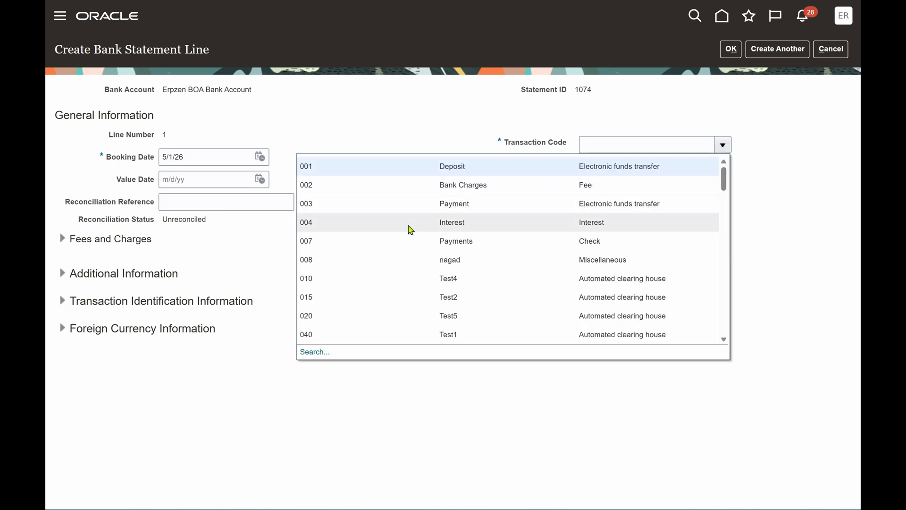
click(328, 352)
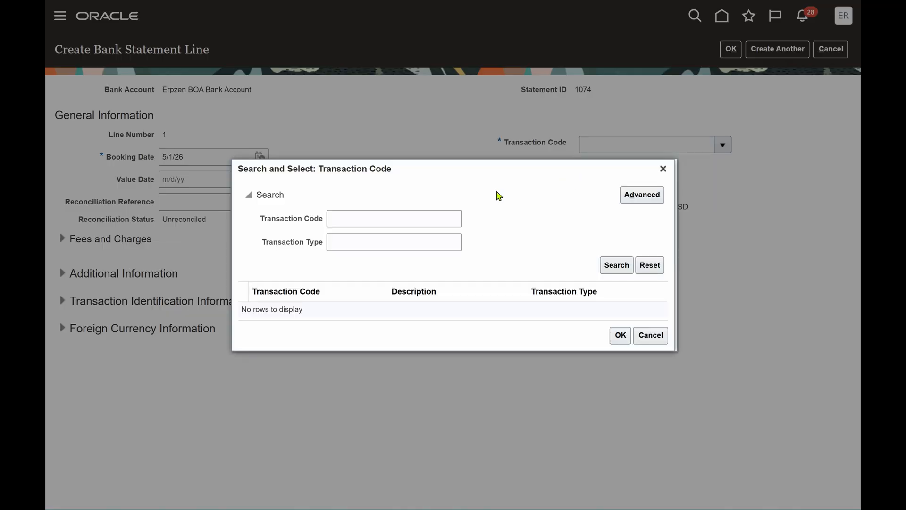
click(401, 222)
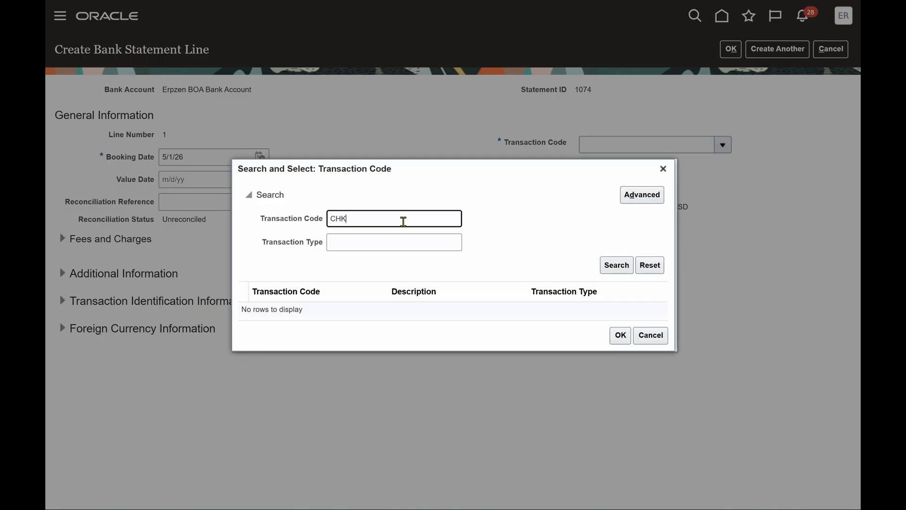
text(CHK)
click(615, 264)
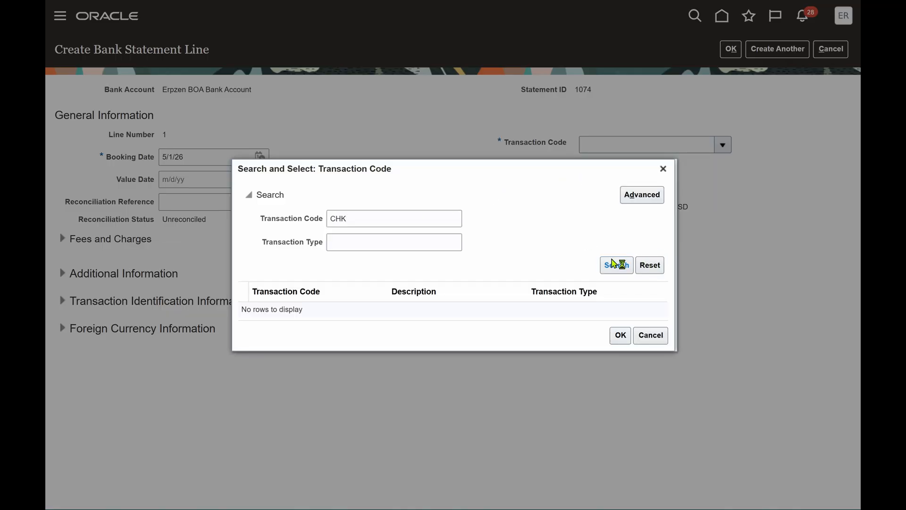
click(300, 311)
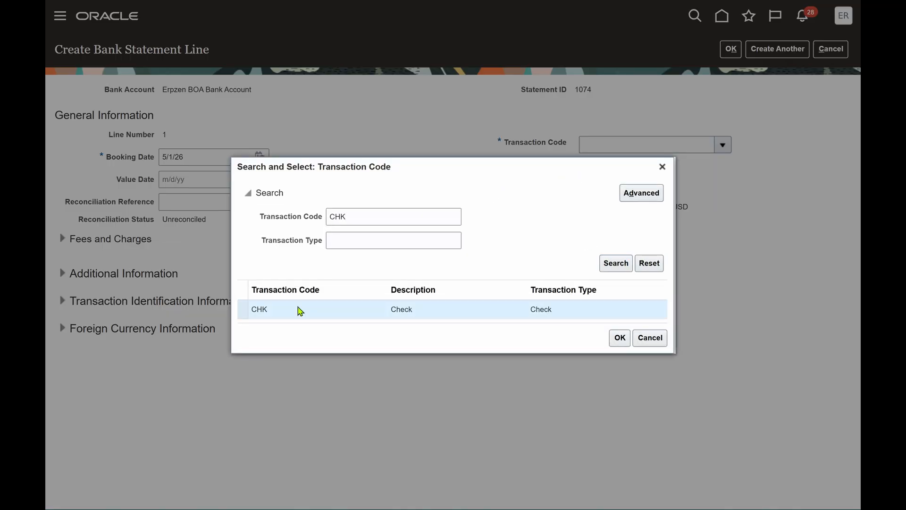
click(619, 338)
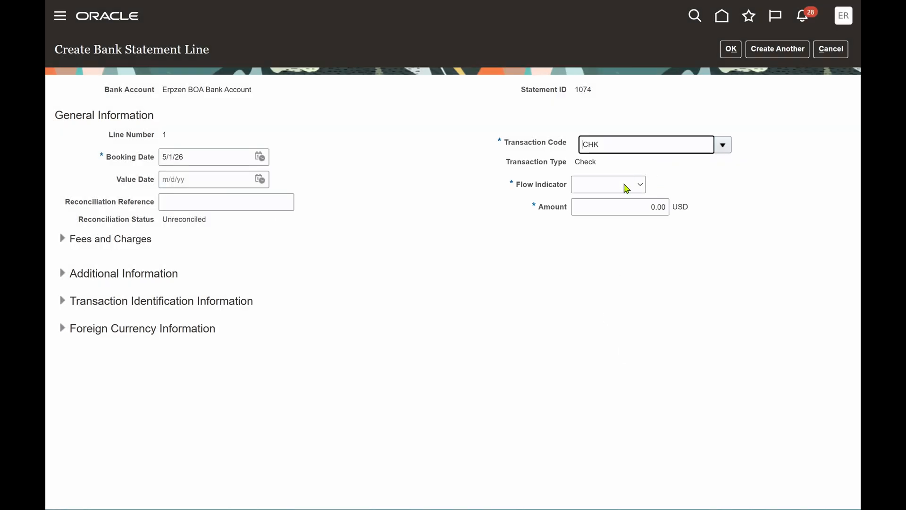
Step: Set the statement line's flow indicator to Debit and its amount to 20.00 USD, and accept the line
click(626, 185)
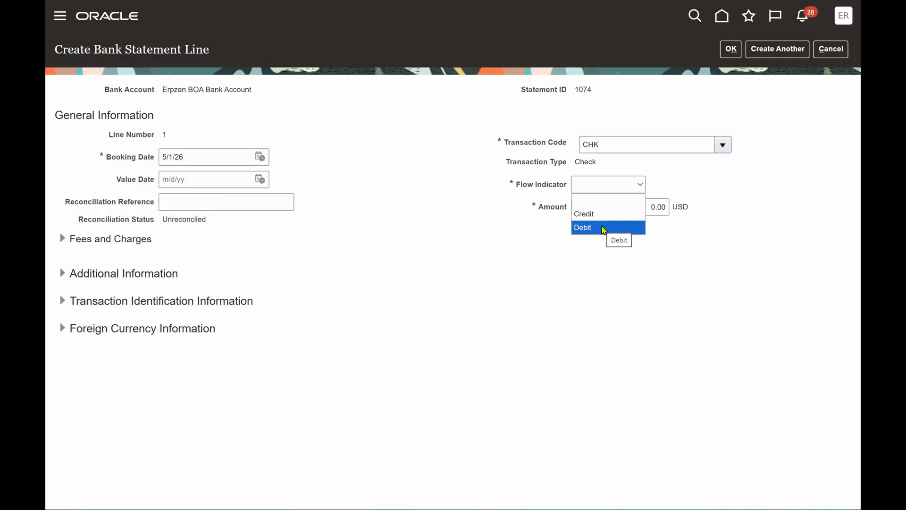
click(604, 229)
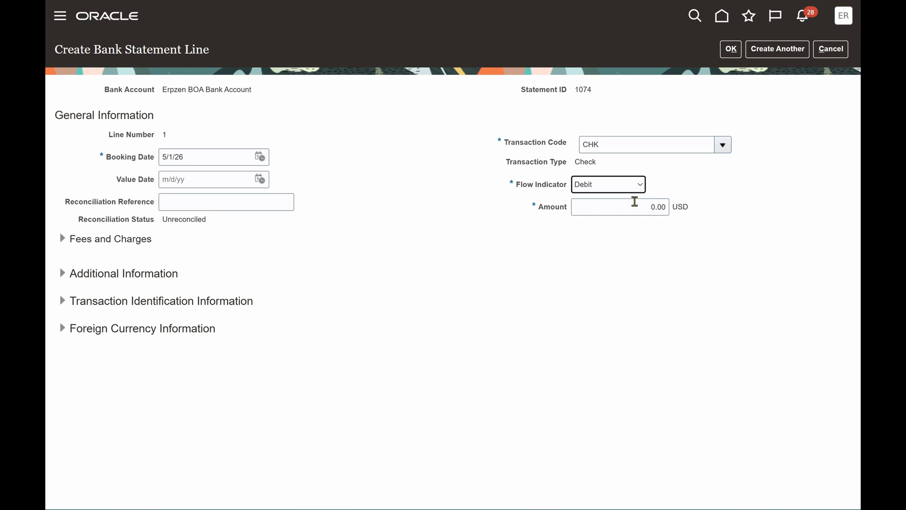
click(636, 202)
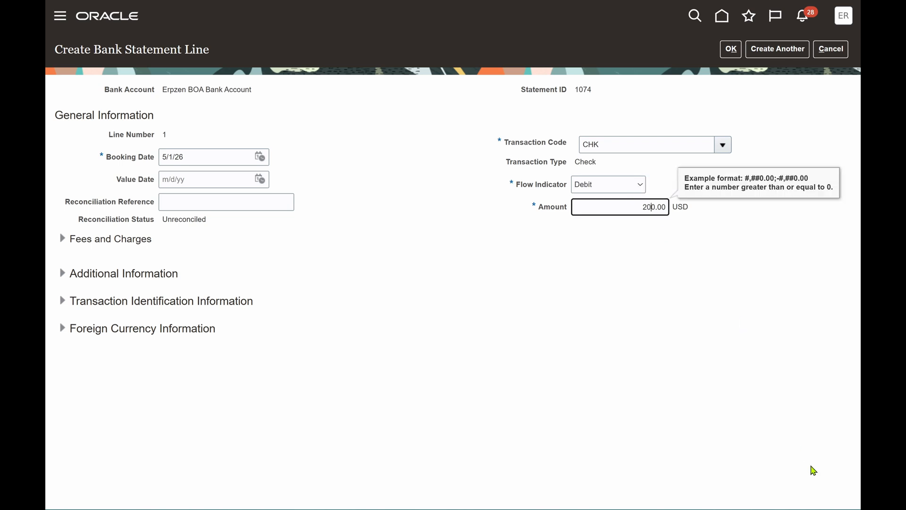
click(607, 271)
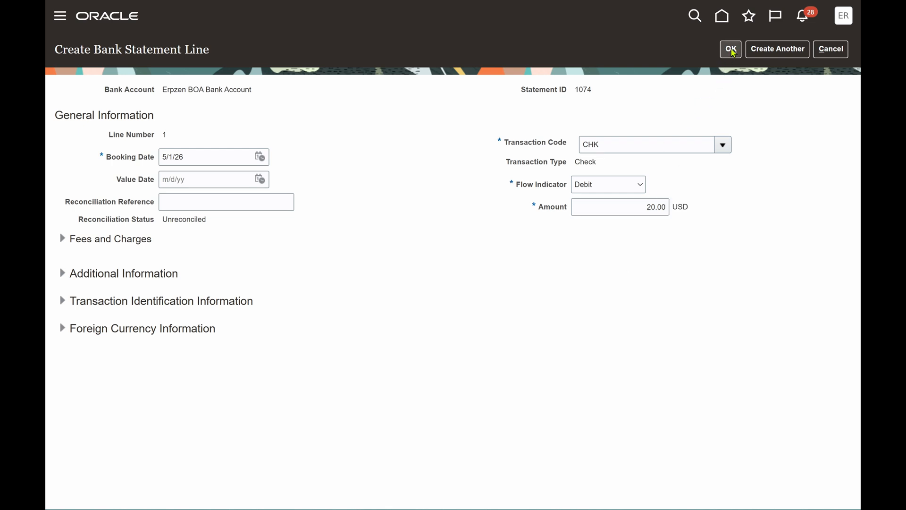
click(731, 49)
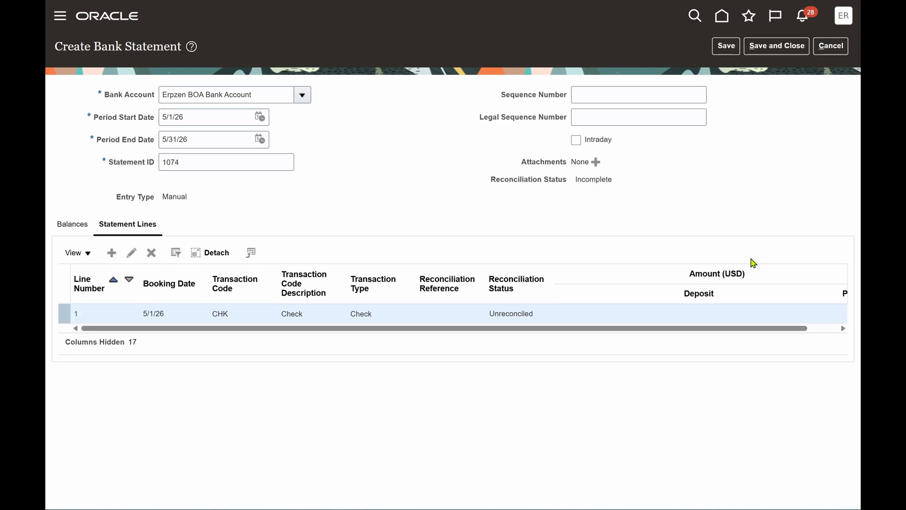
Step: Save bank statement 1074 with its new line and close it, returning to the Overview page
click(727, 48)
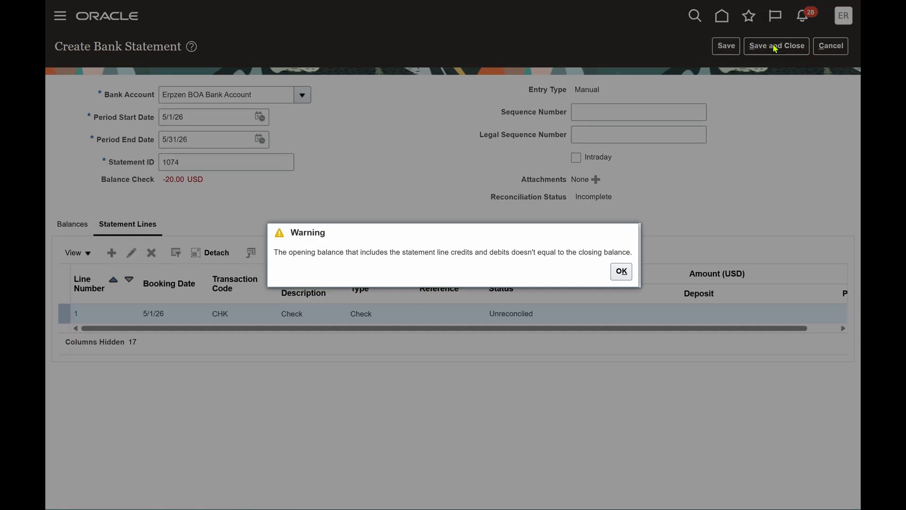
click(620, 271)
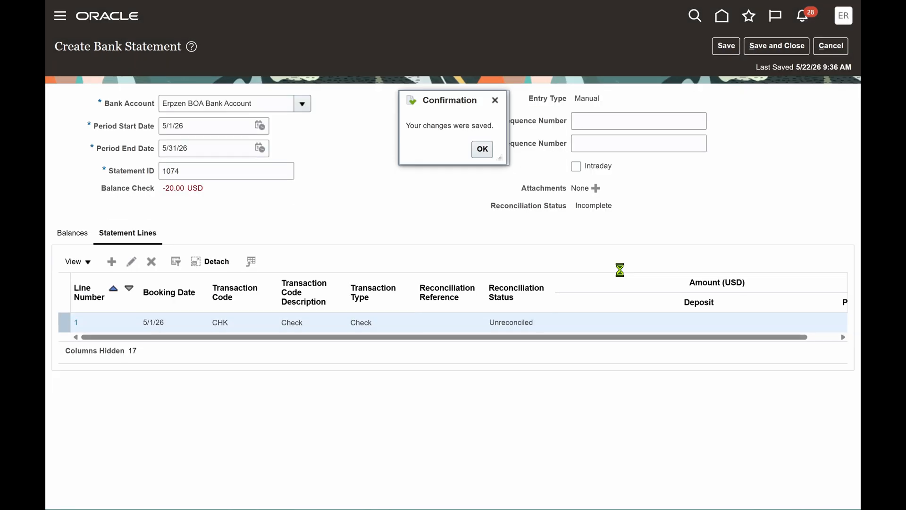
click(481, 155)
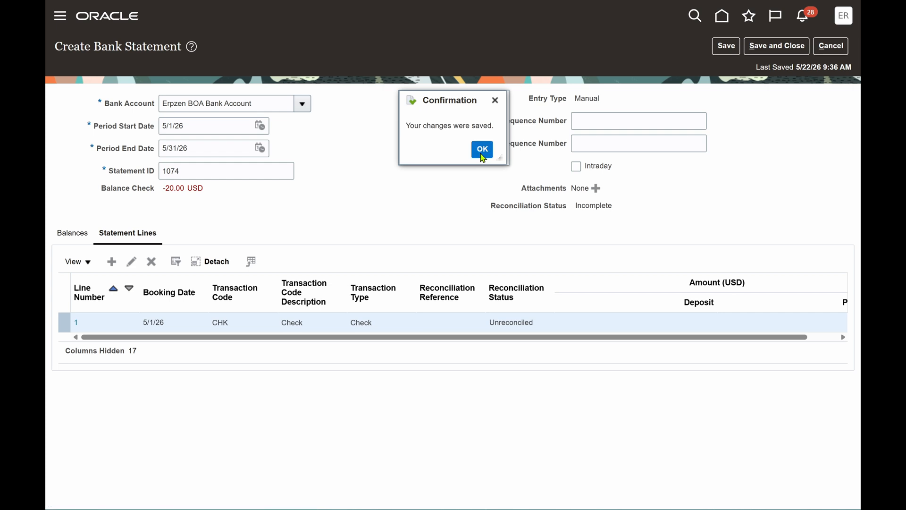
click(778, 46)
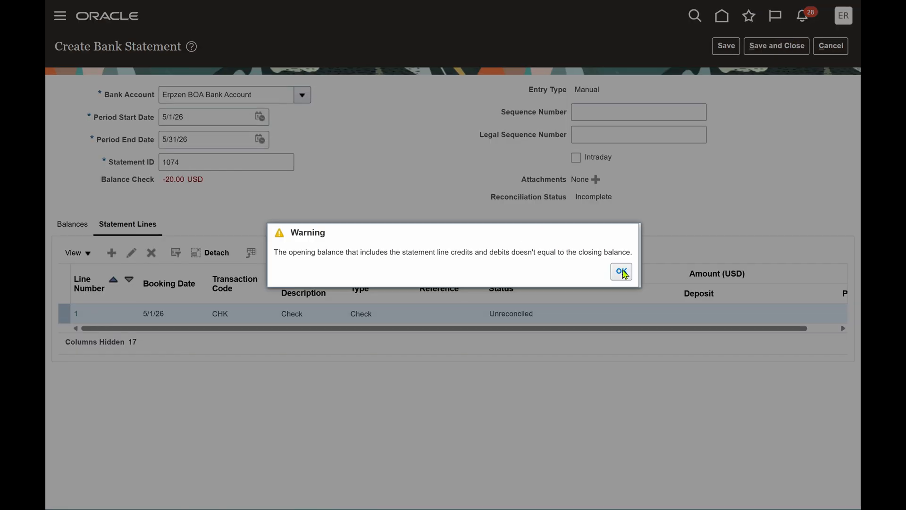
click(623, 273)
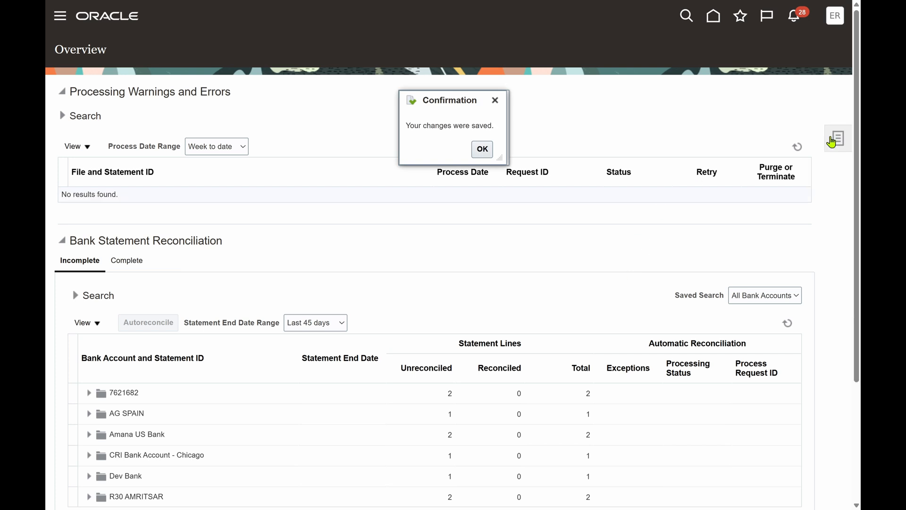
click(484, 151)
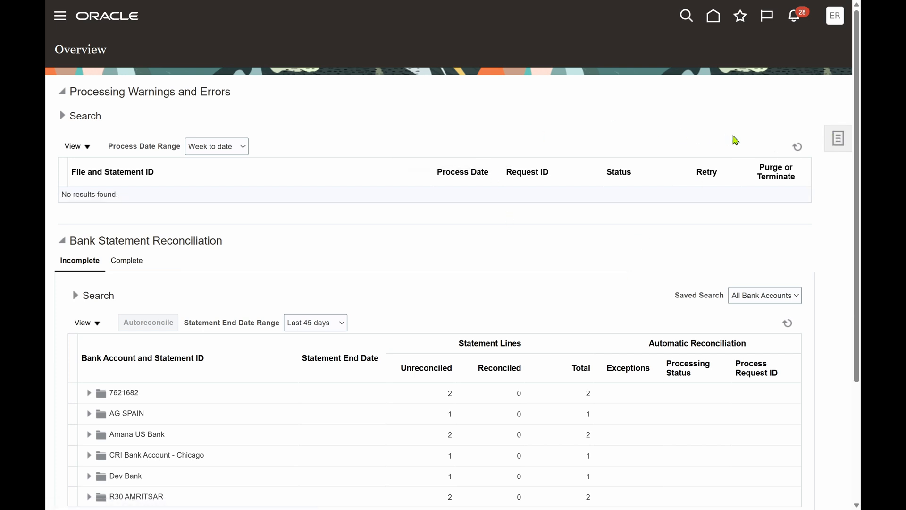
Step: Open Manual Reconciliation and search the unreconciled statement lines and system transactions of Erpzen BOA Bank Account, looked up with "erpzen"
click(837, 138)
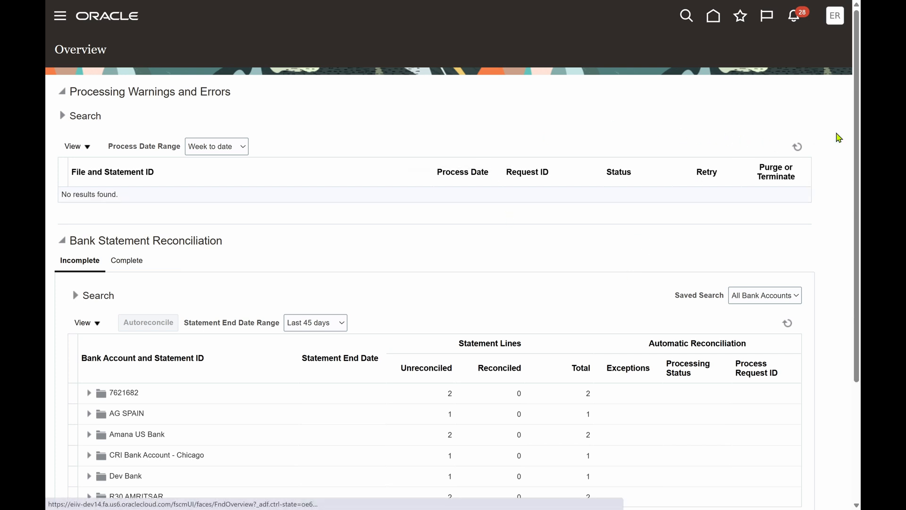
click(737, 162)
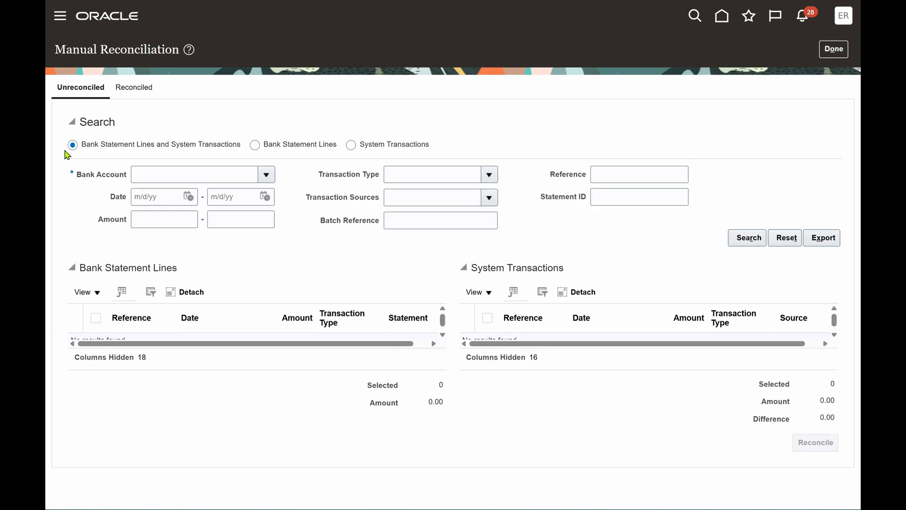
click(267, 174)
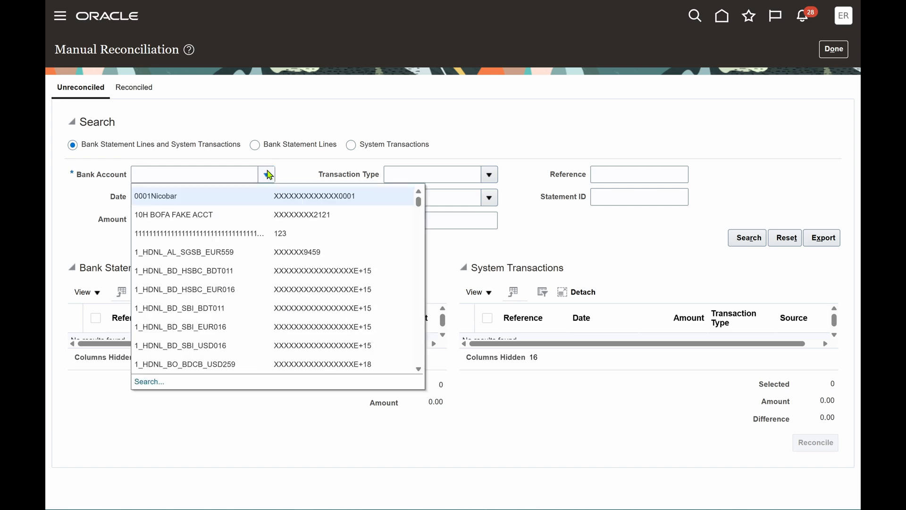
click(144, 381)
click(418, 202)
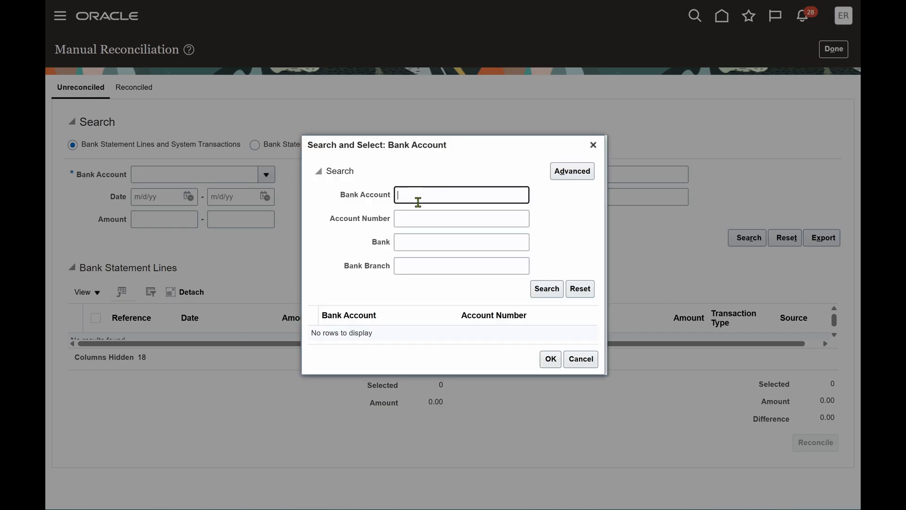
text(erpzen)
key(Return)
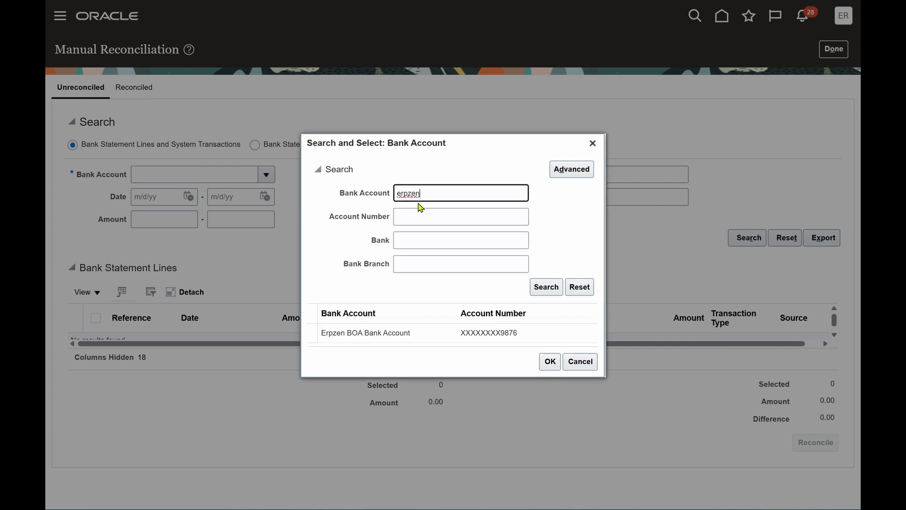
click(424, 334)
click(551, 362)
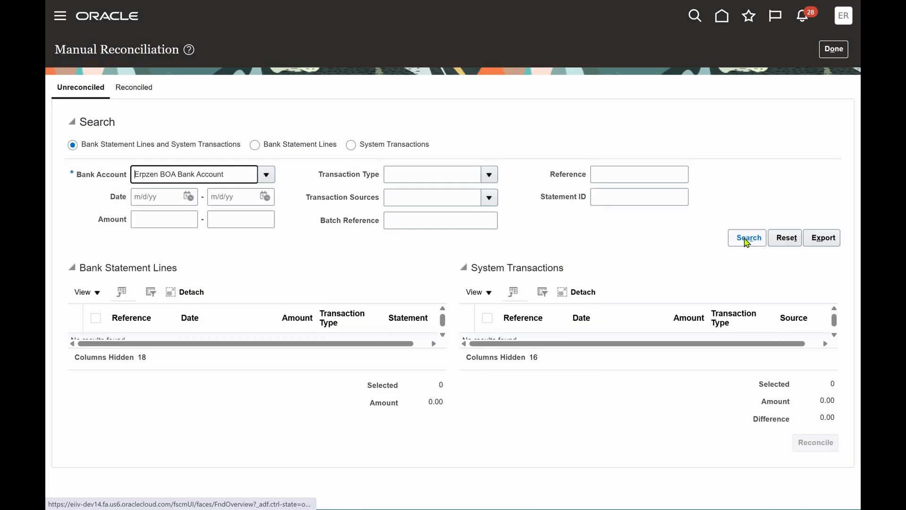
click(746, 239)
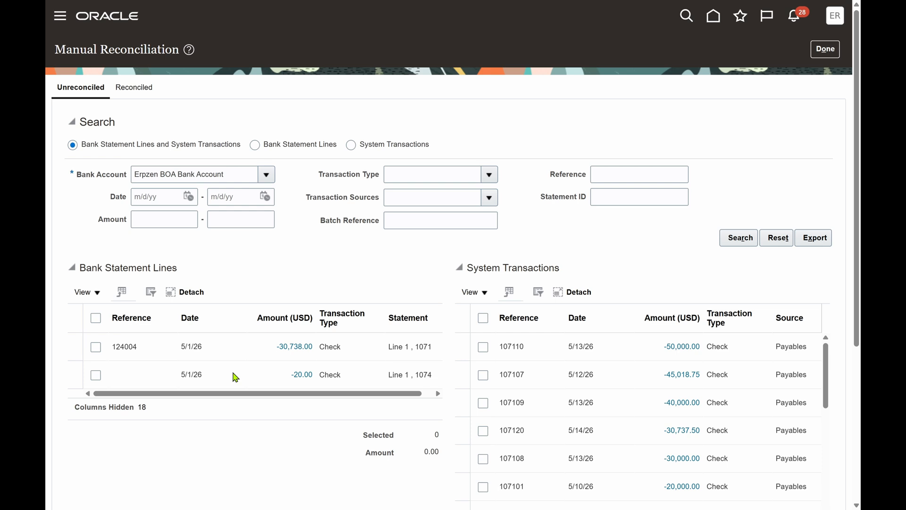
Step: Select line 1 of statement 1074 and, in the detached system transactions table, the 5/1/26 external transaction of -20.00 USD
click(96, 376)
scroll(555, 213, down, 5)
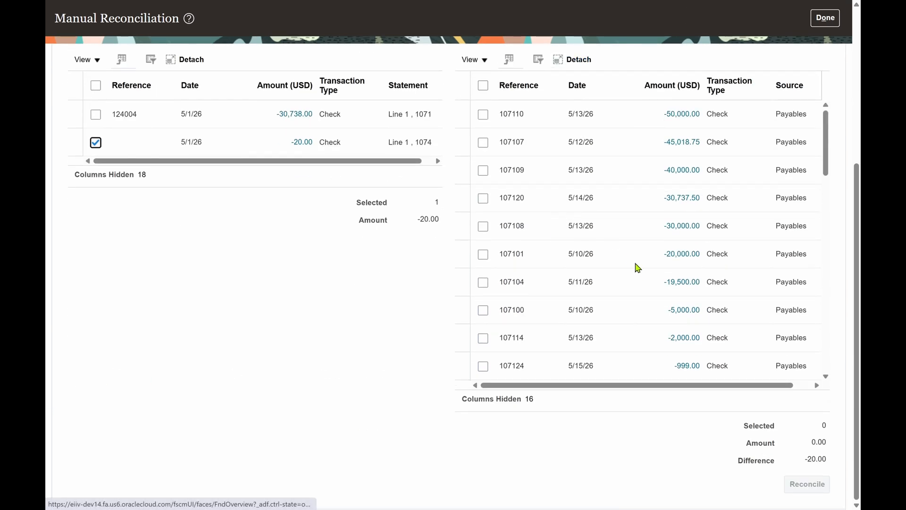
scroll(637, 267, down, 1)
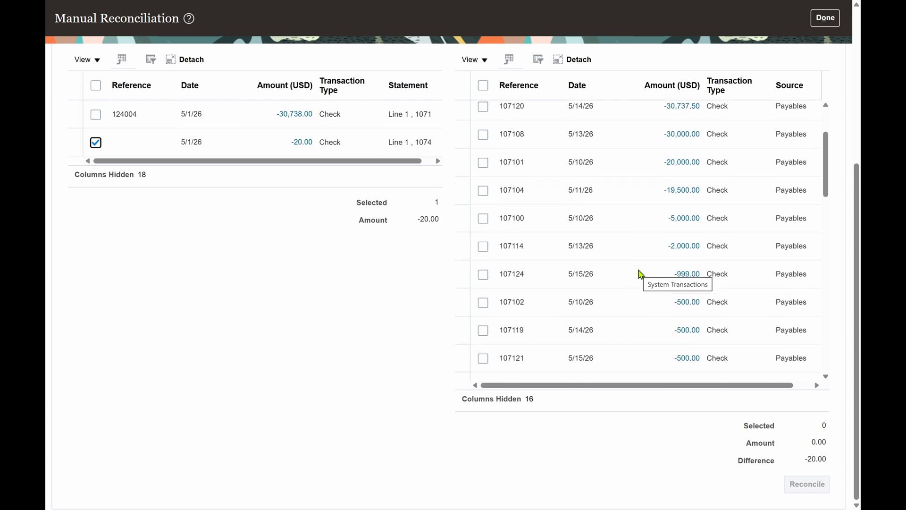
click(580, 59)
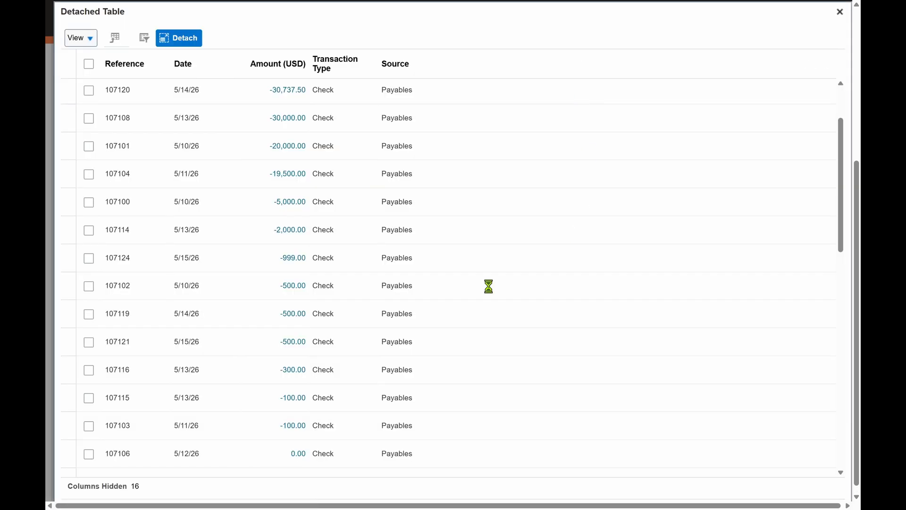
scroll(489, 288, down, 10)
scroll(492, 292, down, 3)
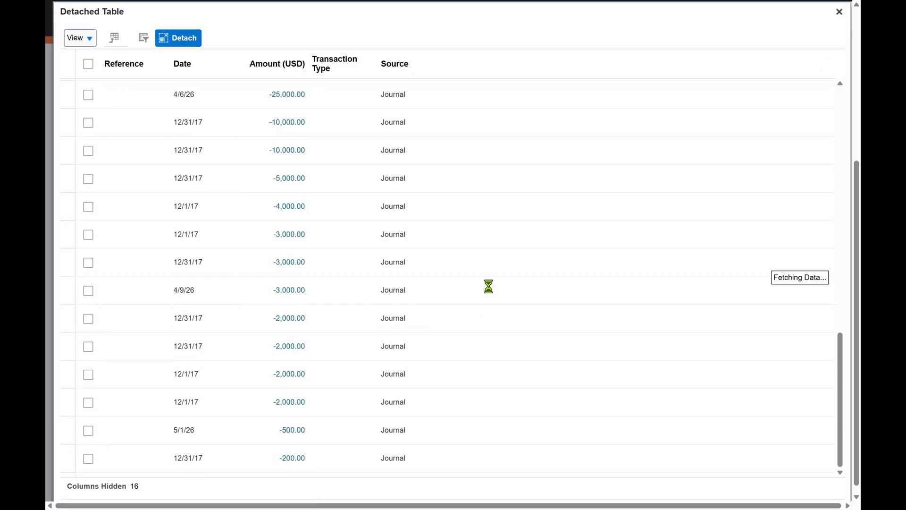
click(88, 463)
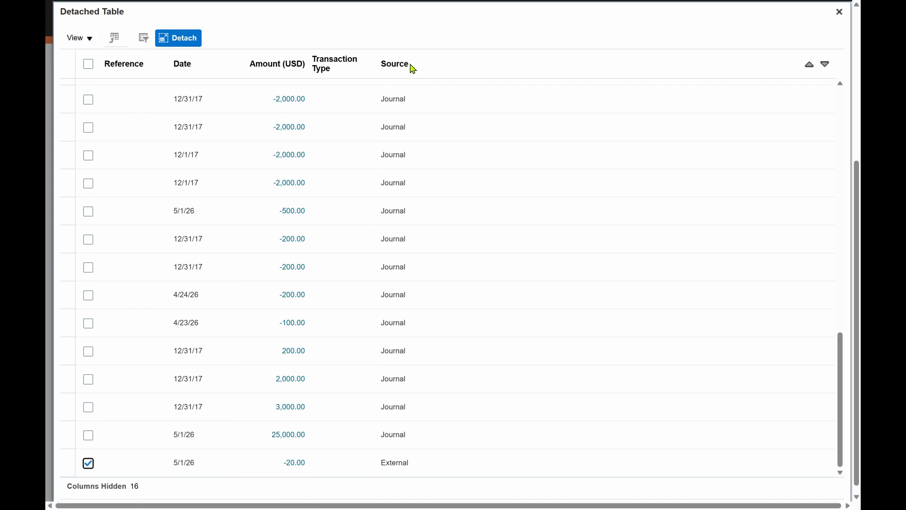
Step: Examine the sources of the system transactions, including the selected external transaction, and close the detached table
drag(410, 64, 391, 60)
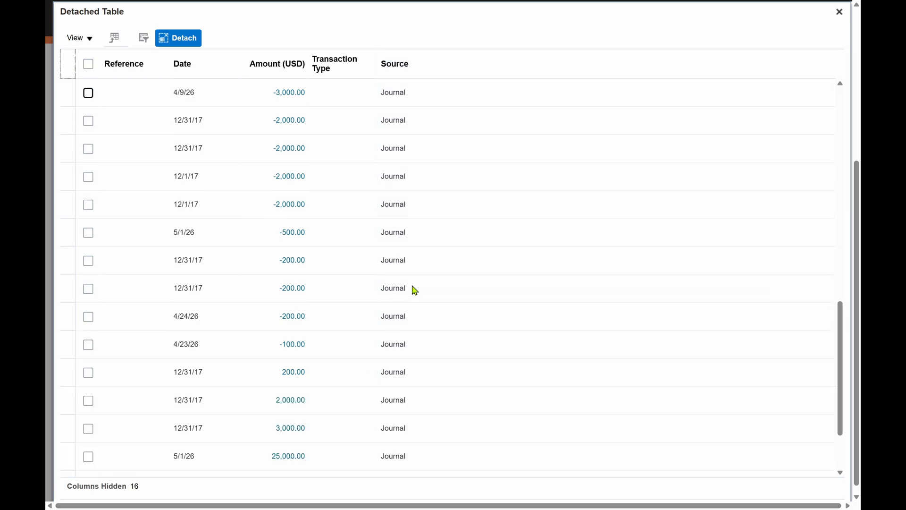
scroll(415, 290, up, 3)
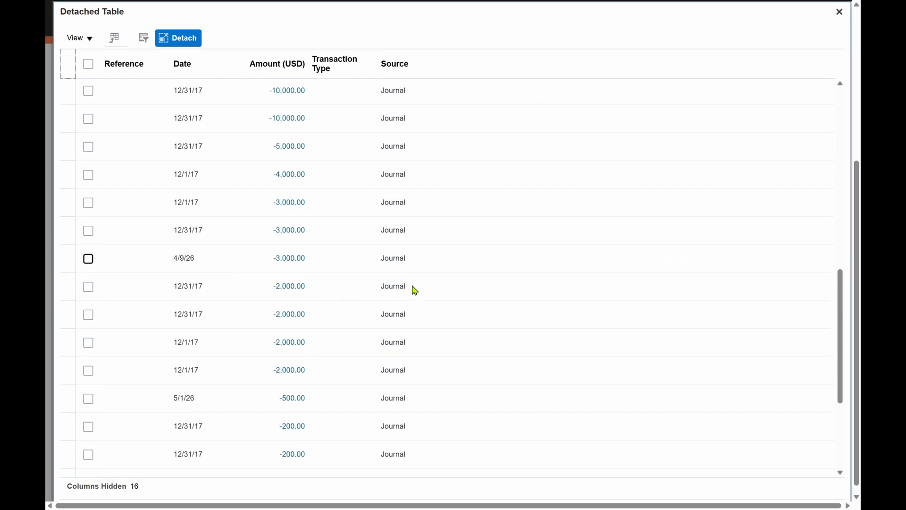
scroll(415, 289, up, 8)
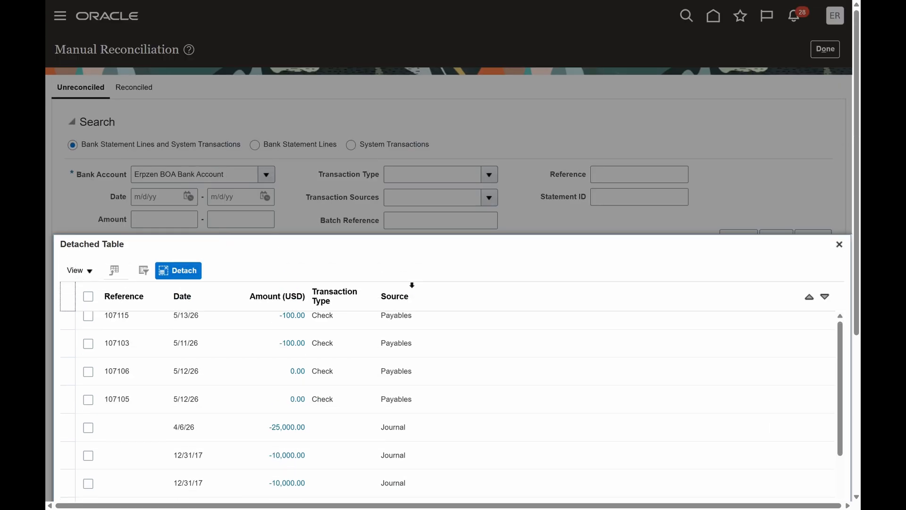
scroll(412, 286, up, 3)
scroll(414, 289, down, 10)
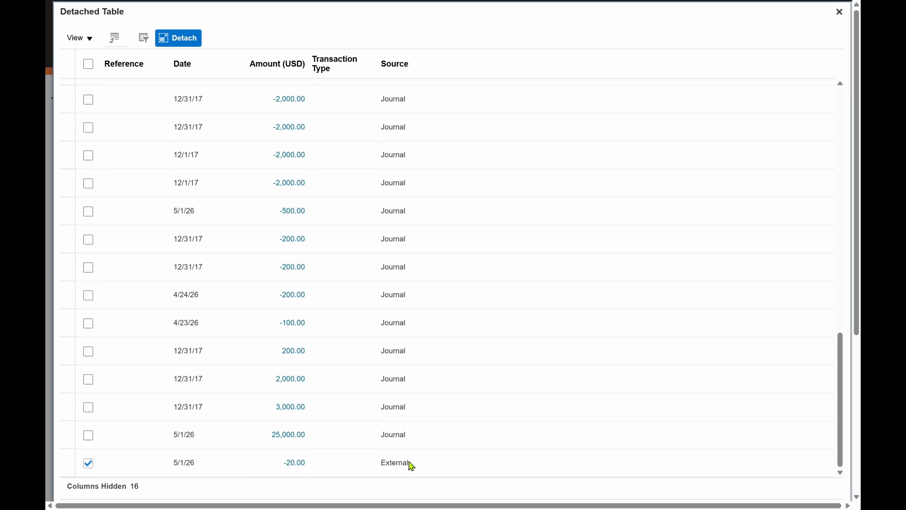
drag(410, 463, 386, 462)
click(840, 11)
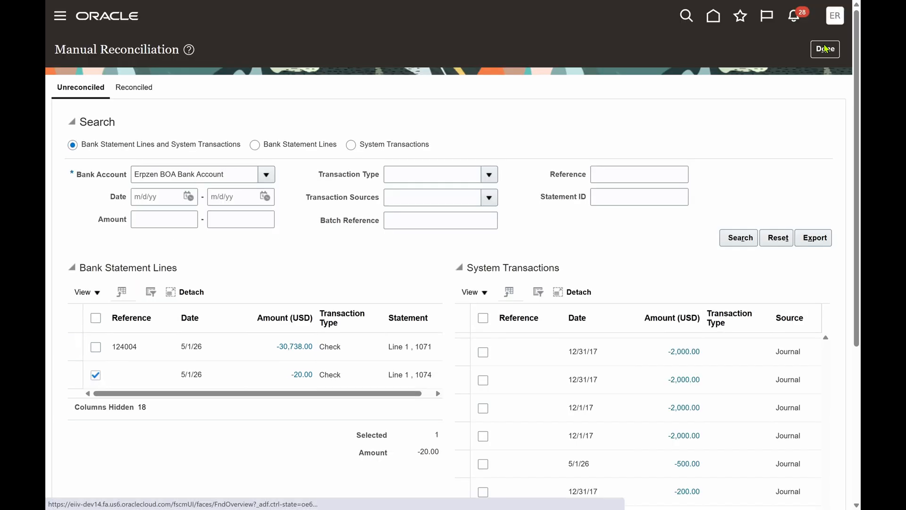
Step: Reconcile the selected line of statement 1074 with the selected external transaction, and search the reconciled statement lines of Erpzen BOA Bank Account
scroll(678, 193, down, 5)
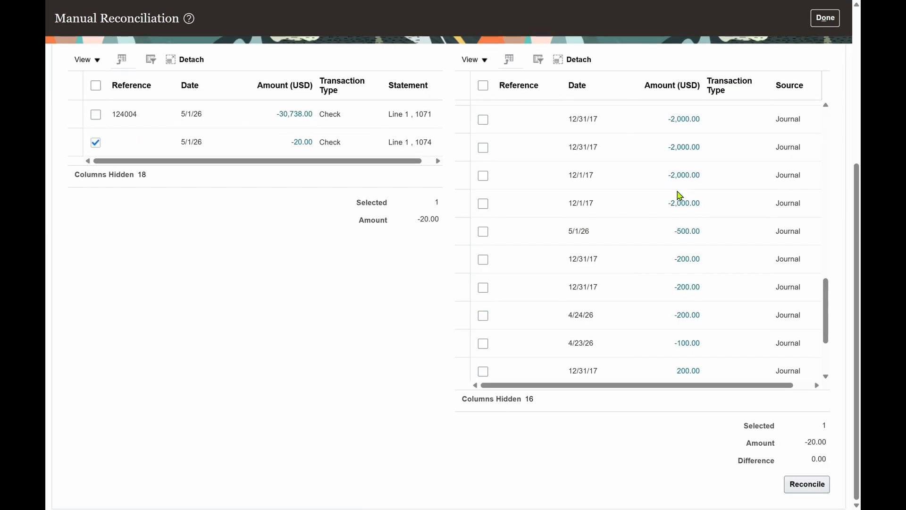
click(803, 484)
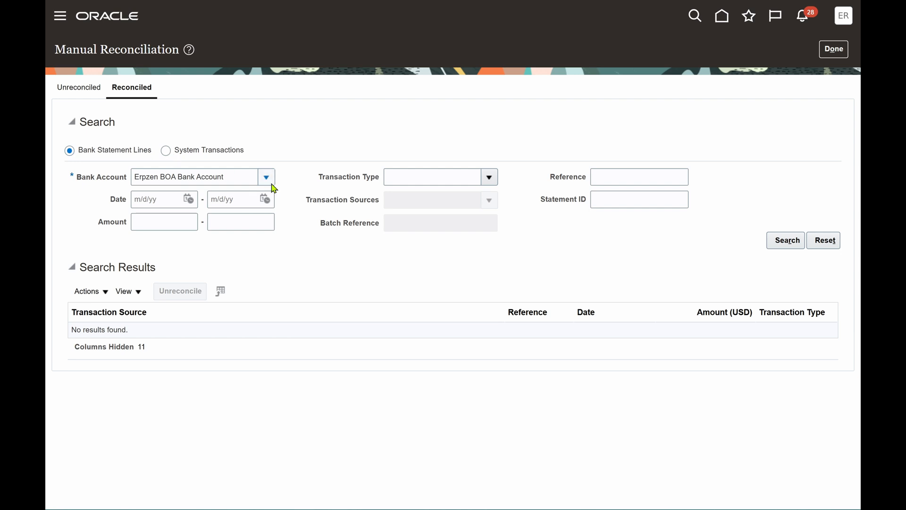
click(784, 241)
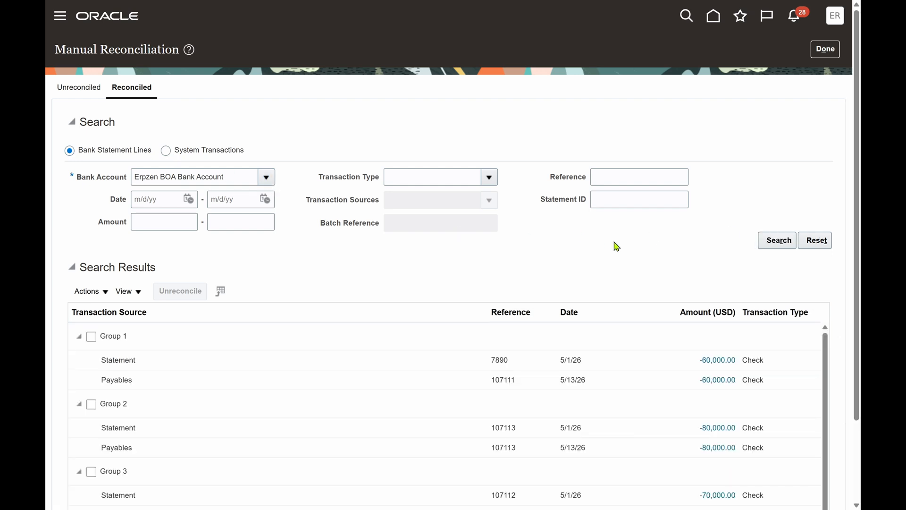
Step: Examine the reconciled group containing the 5/1/26 statement line of -20.00 USD, finish Manual Reconciliation and return to the home page
scroll(616, 245, down, 2)
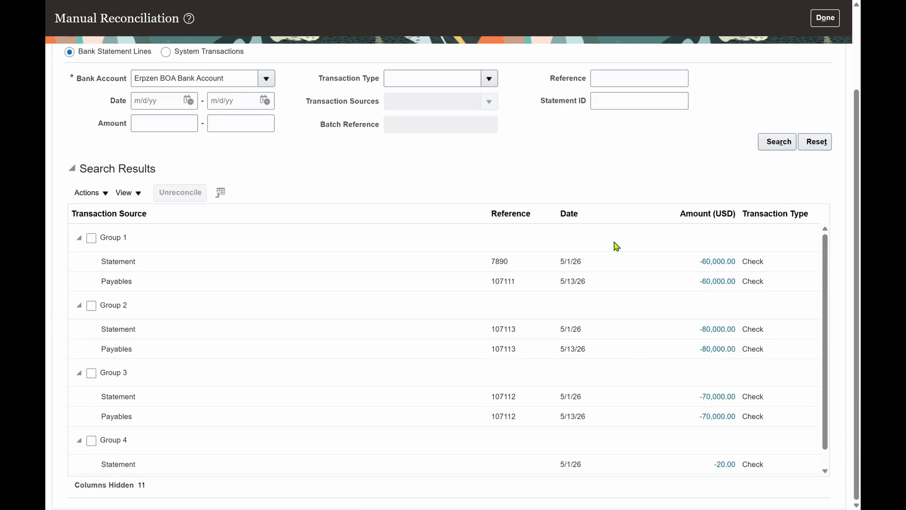
click(629, 466)
scroll(641, 390, down, 1)
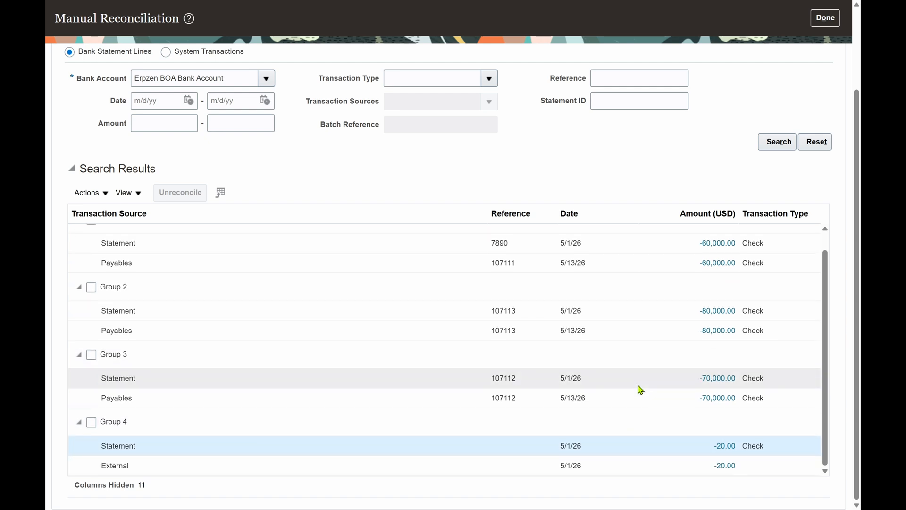
scroll(718, 137, up, 2)
click(826, 56)
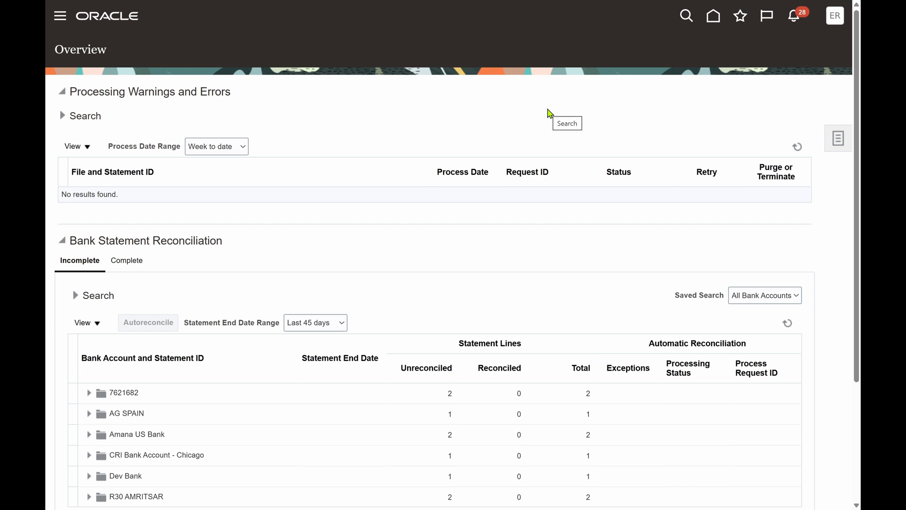
click(110, 16)
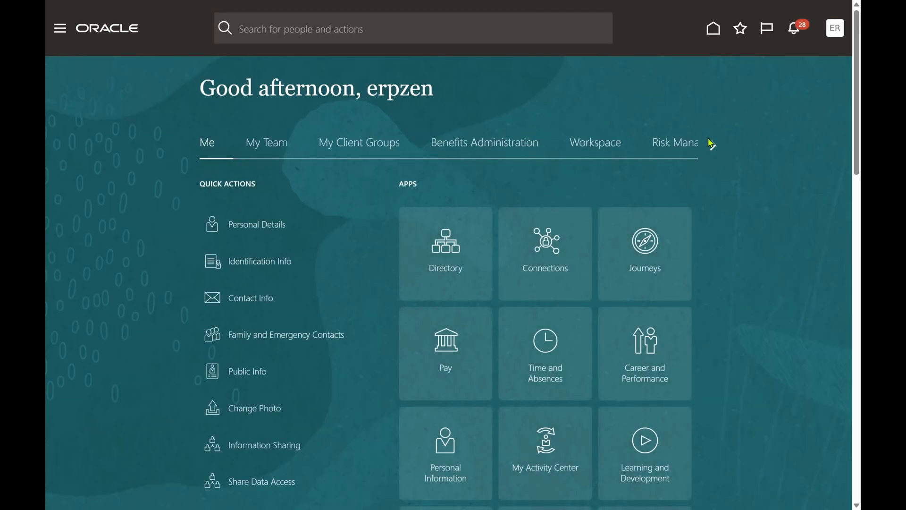
click(713, 146)
click(713, 146)
click(714, 147)
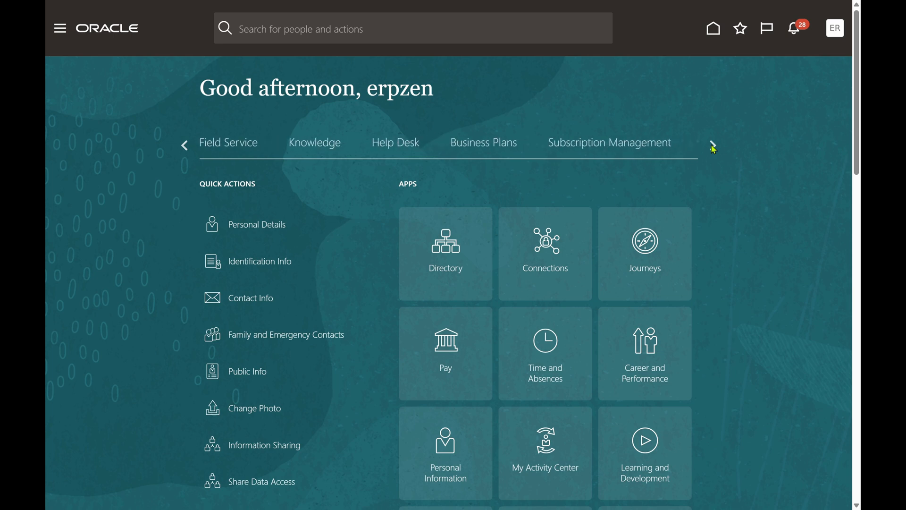
click(713, 146)
click(713, 146)
click(713, 147)
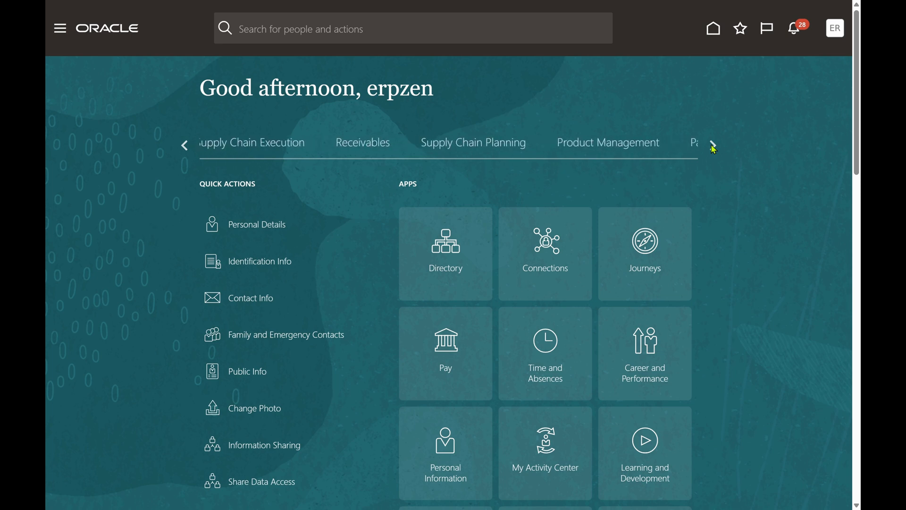
click(713, 147)
click(713, 147)
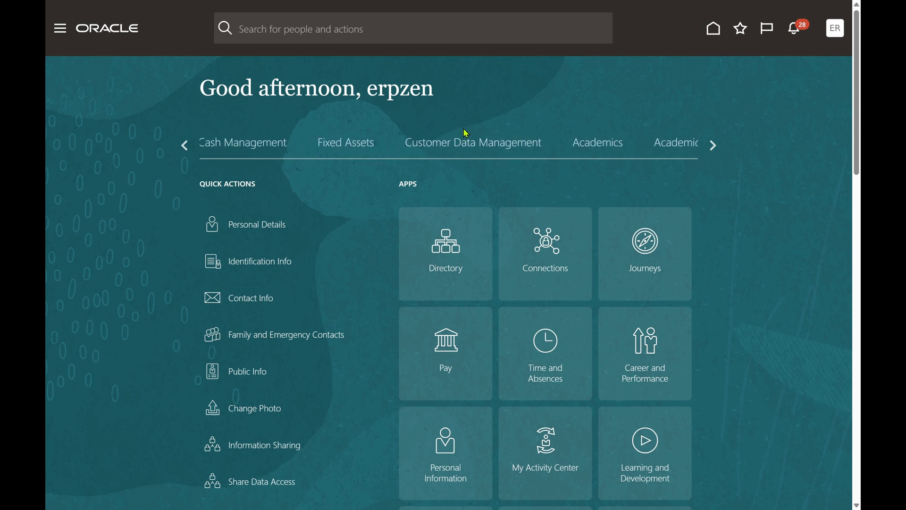
Step: Open Monitor Processes from the recent items and start scheduling a new Bank Statement Report job
click(742, 30)
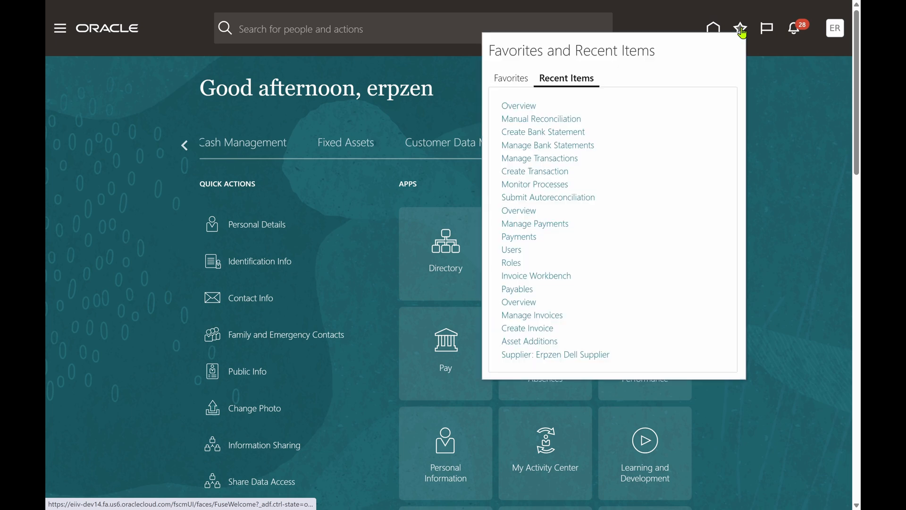
click(544, 190)
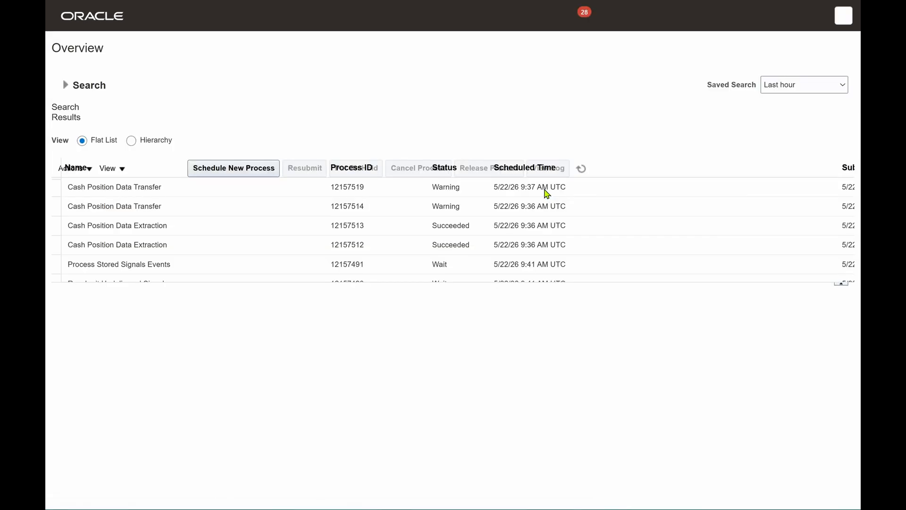
click(192, 173)
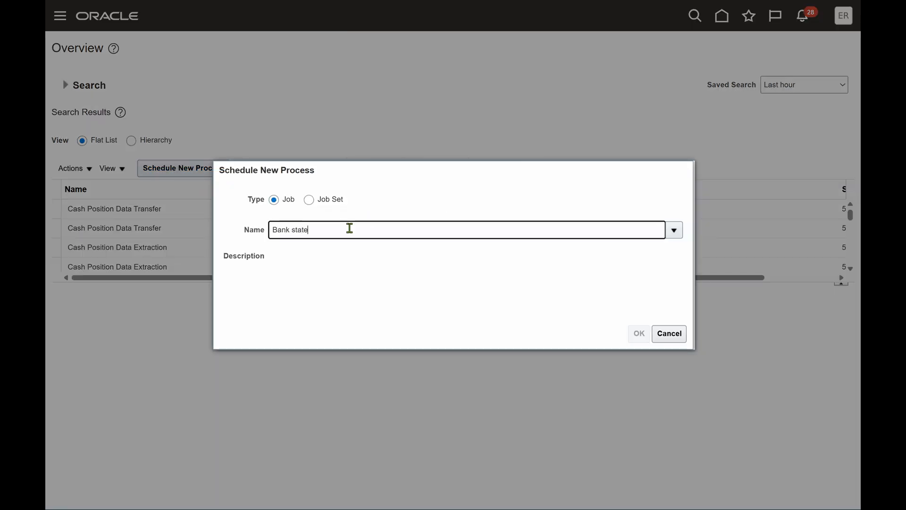
text(Bank statement repor)
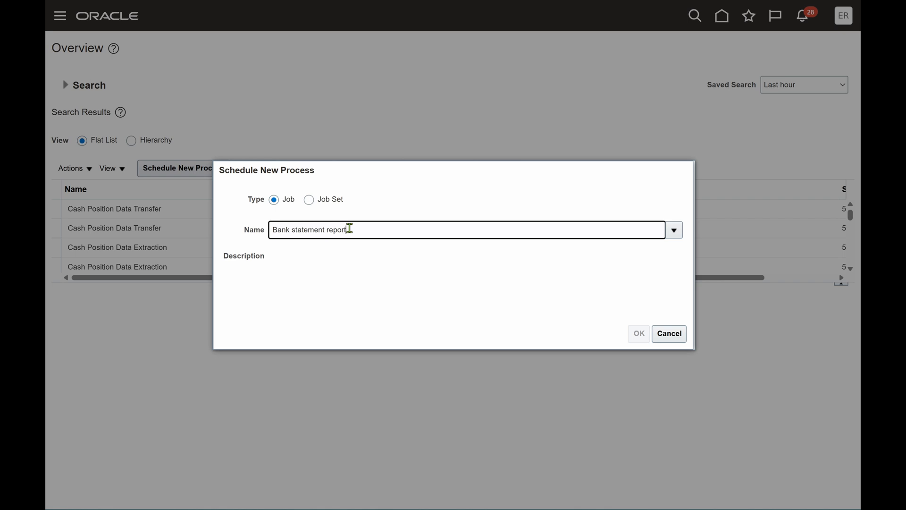
text(t)
key(Tab)
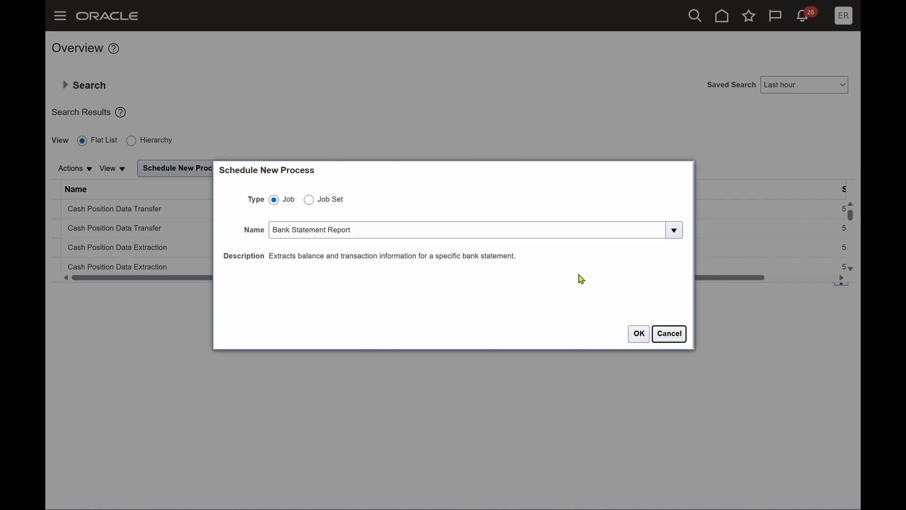
click(640, 341)
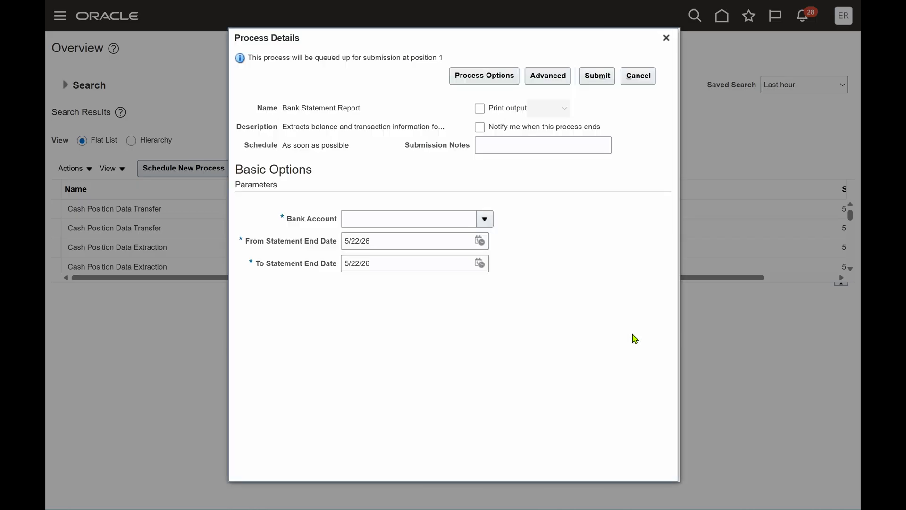
Step: Set the report's bank account to Erpzen BOA Bank Account, looked up with "erpzen"
click(485, 219)
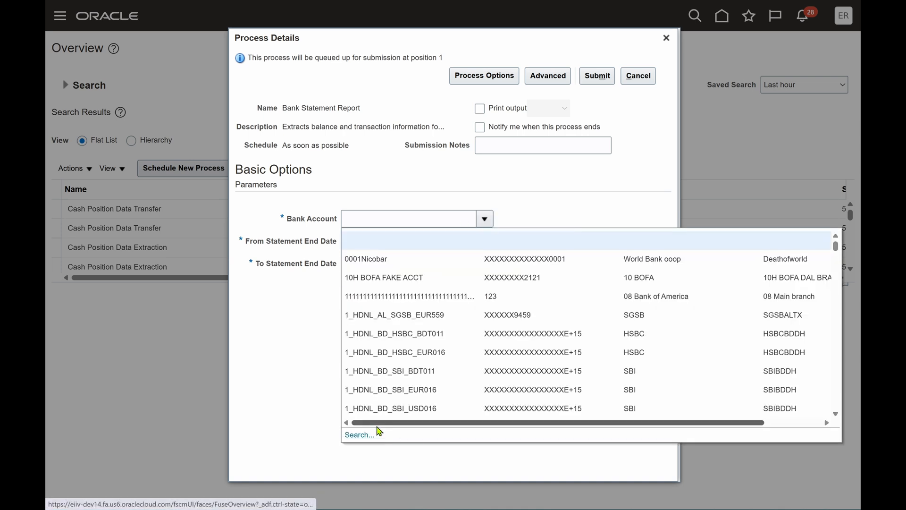
click(360, 435)
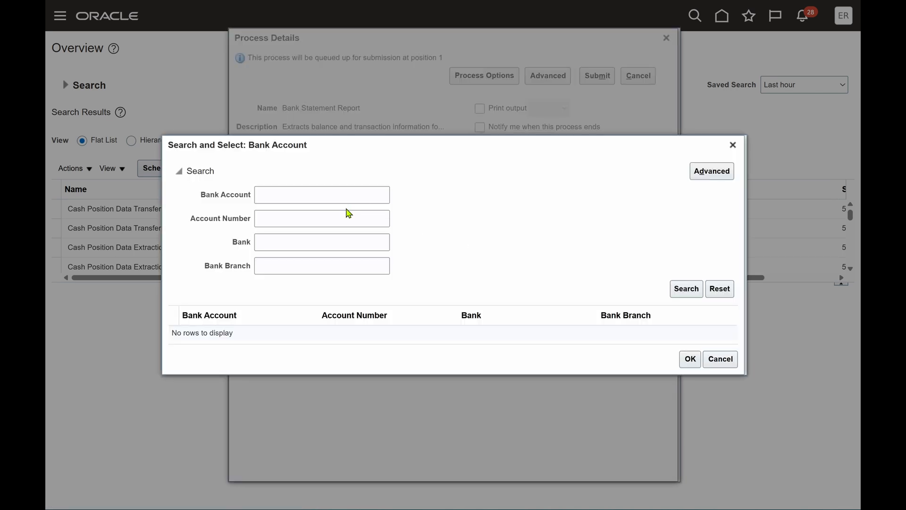
click(325, 194)
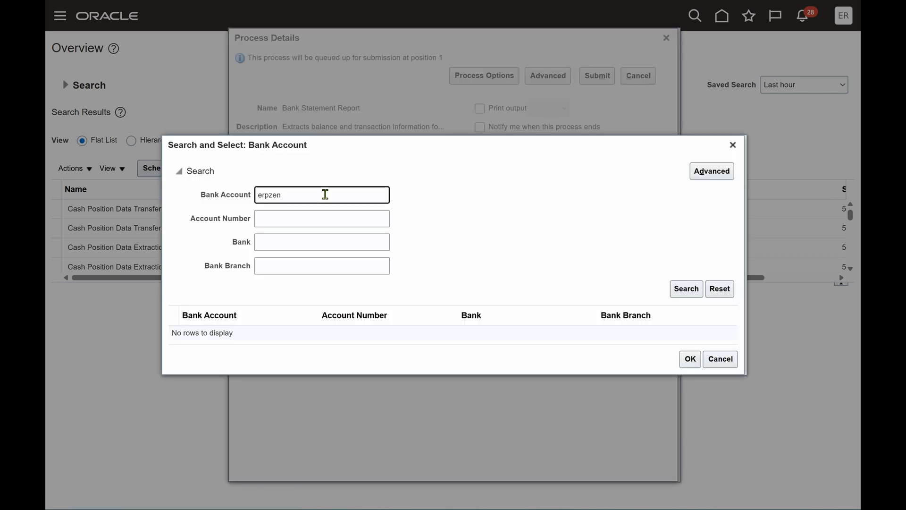
key(Return)
click(272, 333)
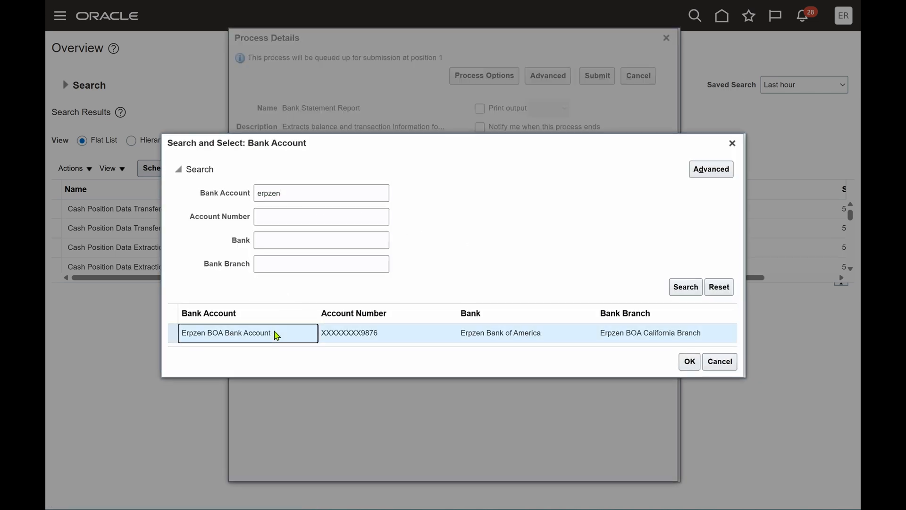
click(687, 364)
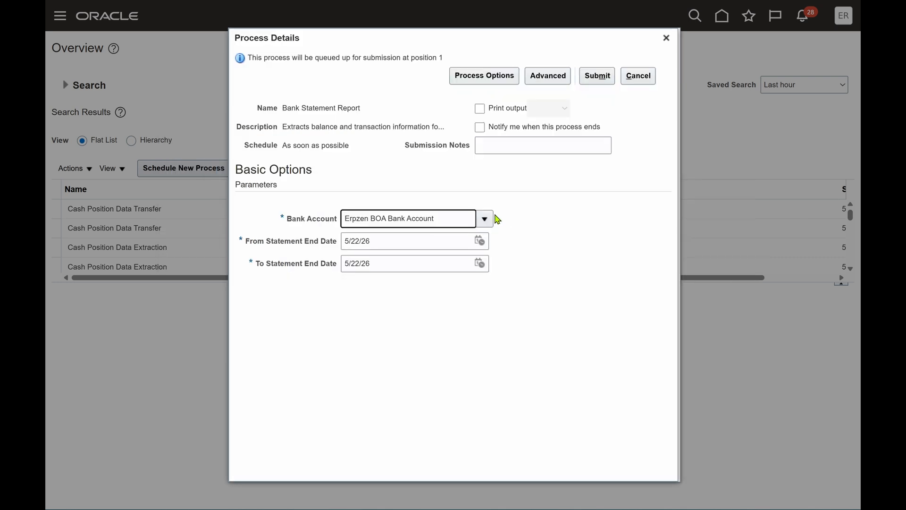
Step: Set the statement end date range from 5/1/26 to 5/31/26 and submit the Bank Statement Report
click(479, 241)
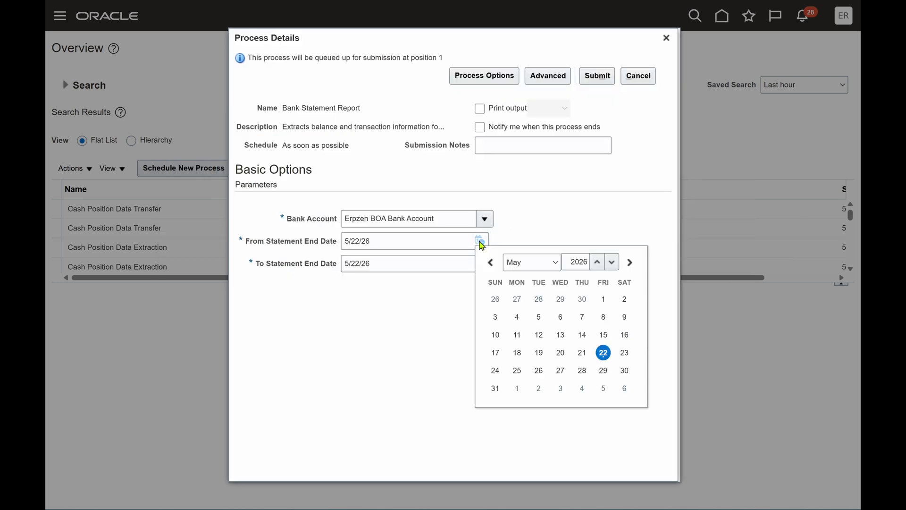
click(604, 300)
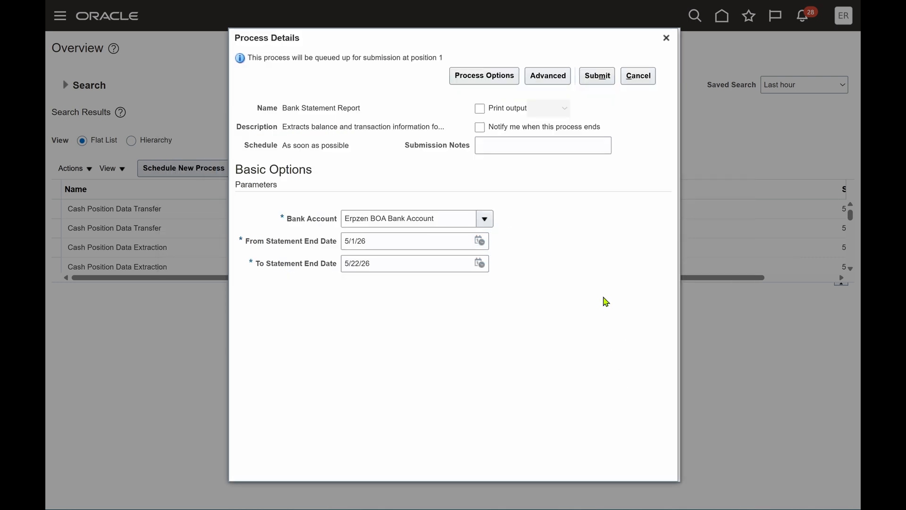
click(479, 263)
click(495, 411)
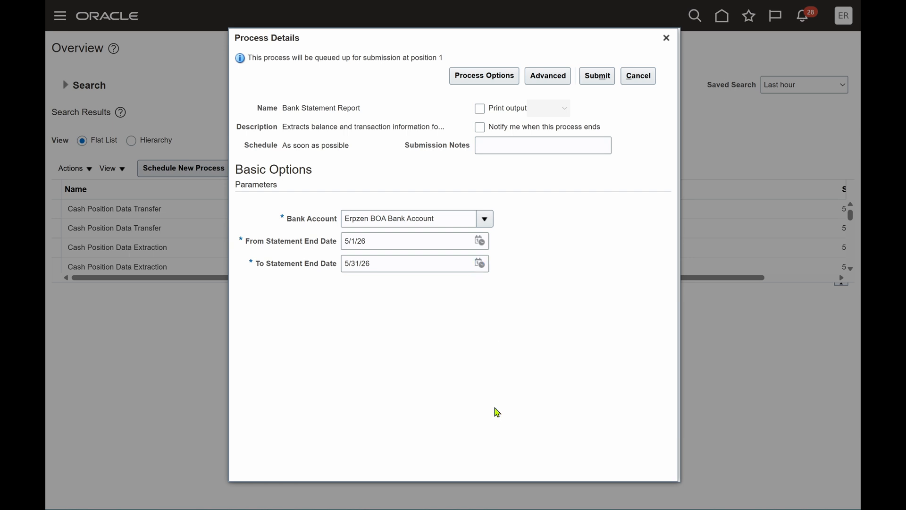
click(592, 81)
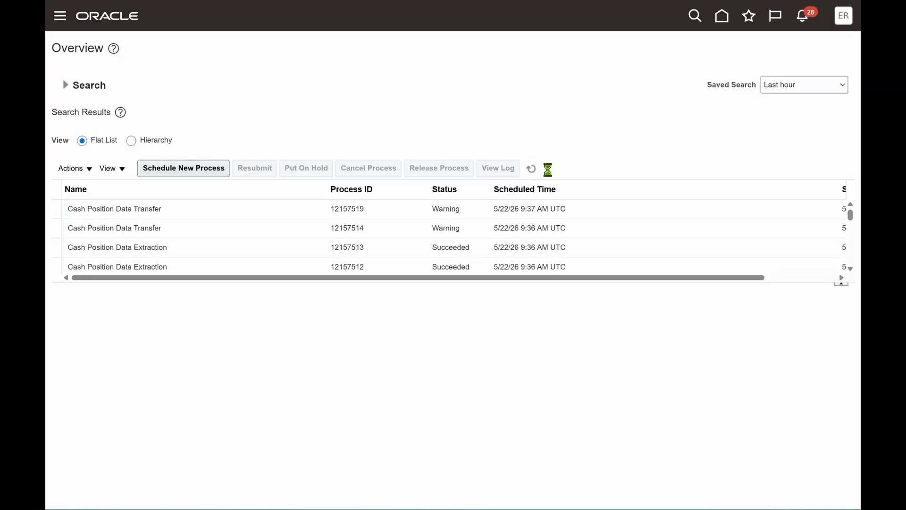
Step: Refresh the list of scheduled processes until the submitted Bank Statement Report has finished
click(535, 170)
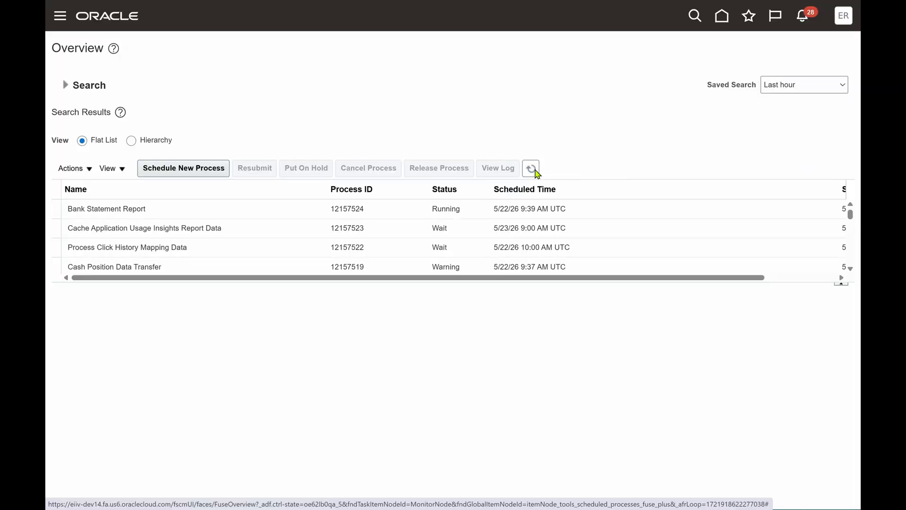
click(535, 171)
click(535, 171)
click(536, 171)
click(535, 170)
click(532, 170)
click(531, 170)
Step: Select the finished Bank Statement Report process and open its default output document
click(448, 207)
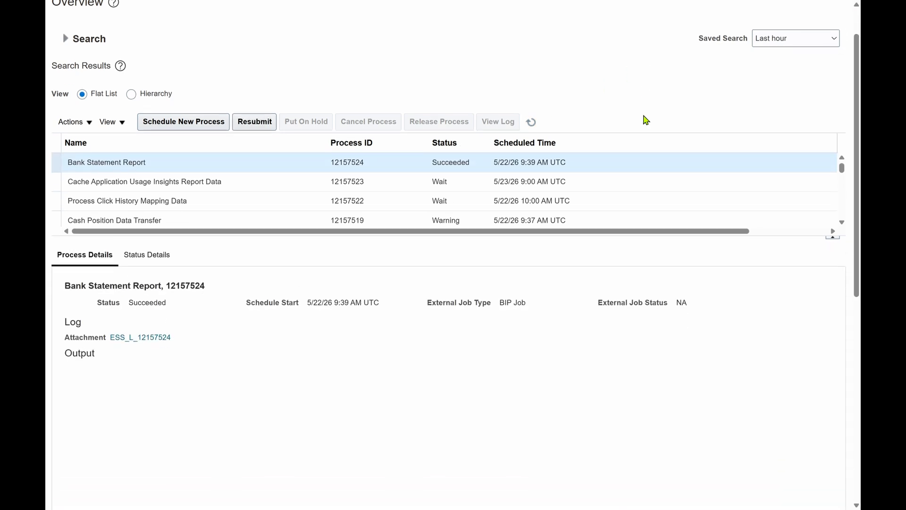
scroll(395, 257, down, 4)
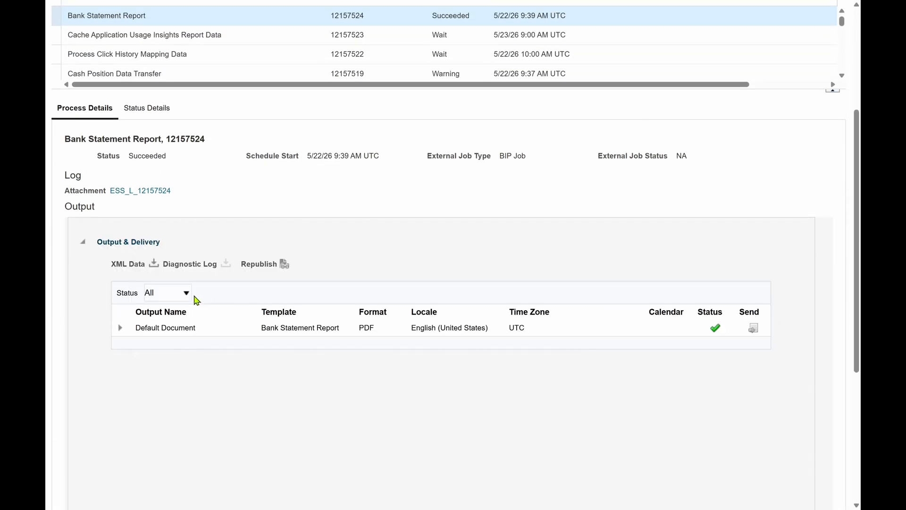
click(173, 328)
Step: Read through the report's statements and highlight the statement number of statement 1074
scroll(629, 370, down, 12)
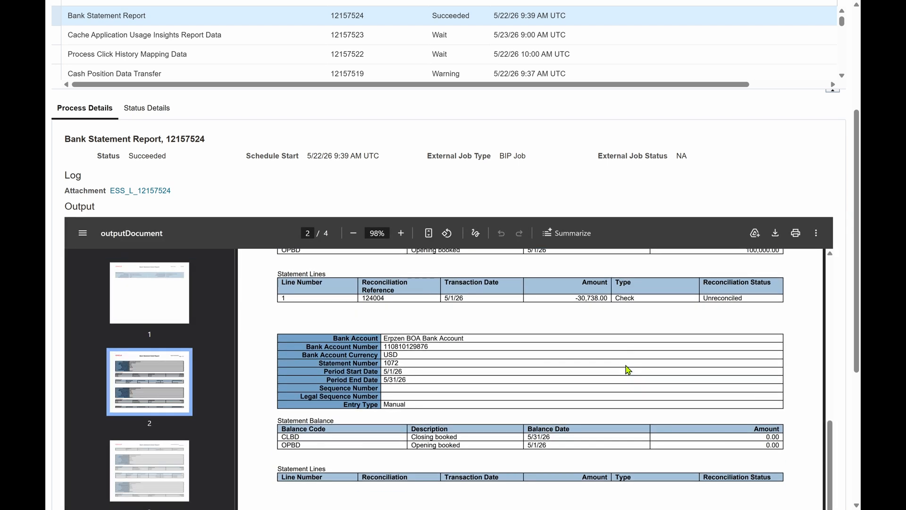
scroll(628, 370, down, 8)
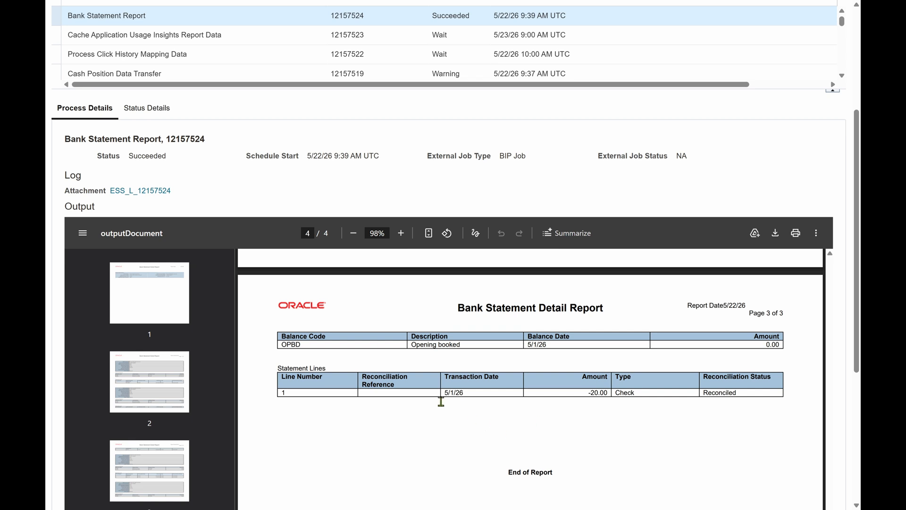
scroll(491, 361, up, 4)
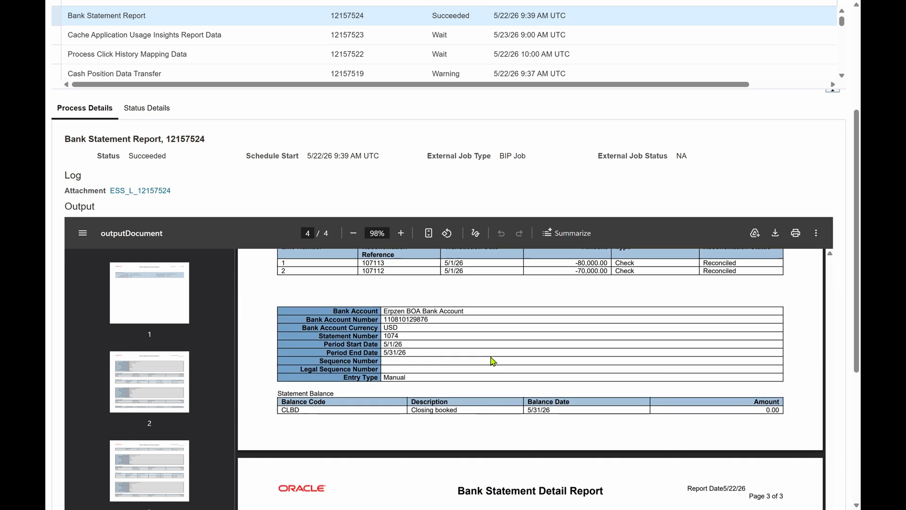
drag(407, 349, 386, 350)
click(445, 351)
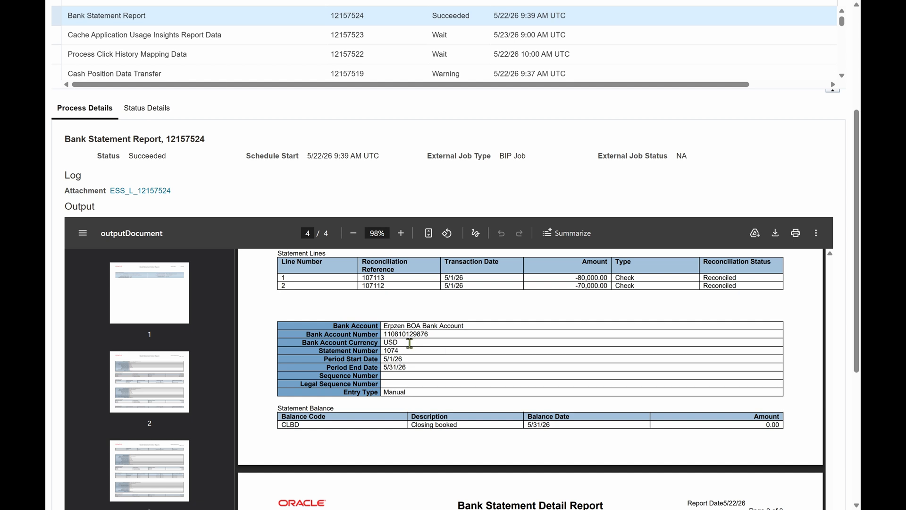
drag(400, 348, 384, 349)
scroll(481, 363, down, 1)
scroll(481, 363, down, 1)
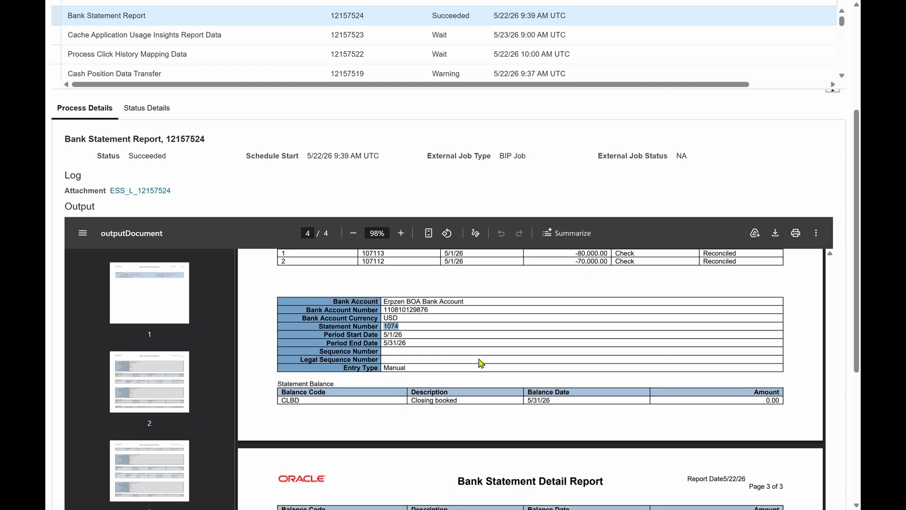
Step: Highlight the amount and the reconciliation status of line 1 of statement 1074 in the report
scroll(481, 363, down, 3)
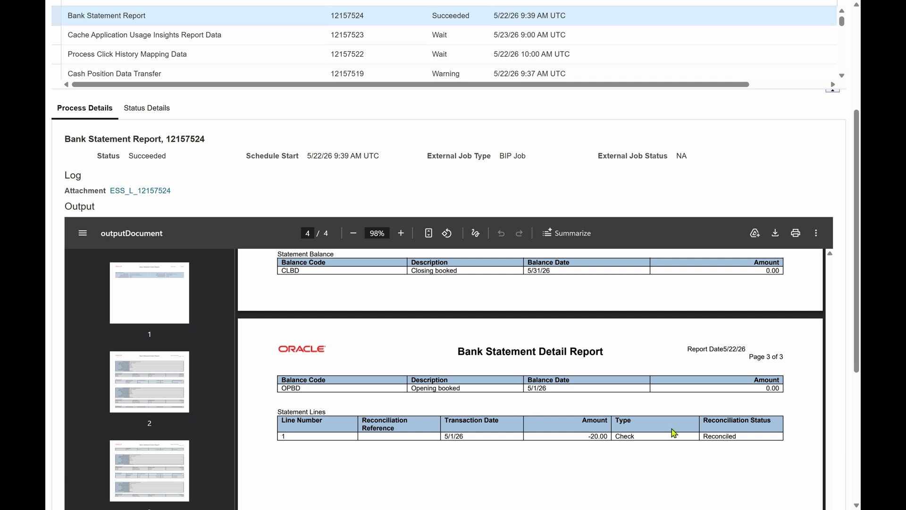
double_click(593, 435)
click(744, 431)
drag(744, 431, 701, 434)
Step: Leave the Bank Statement Report output and return to the home page
scroll(574, 334, up, 5)
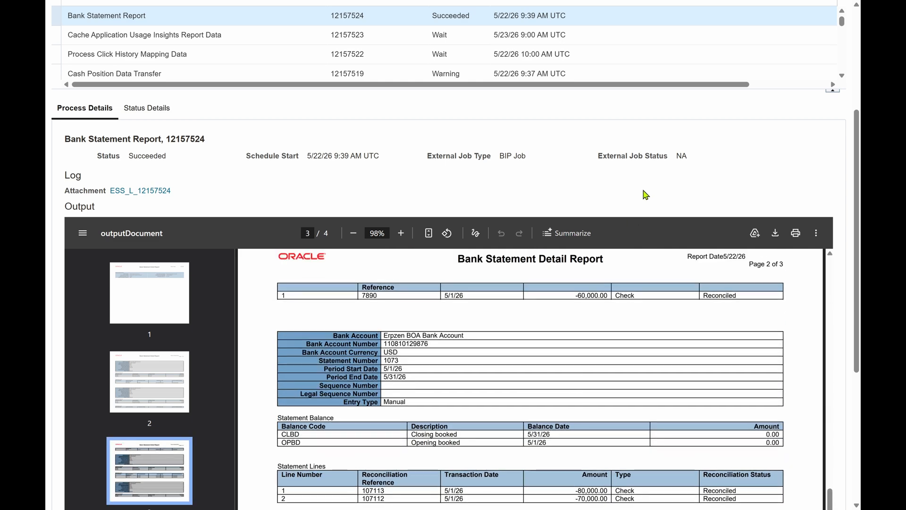
scroll(643, 194, up, 4)
click(712, 19)
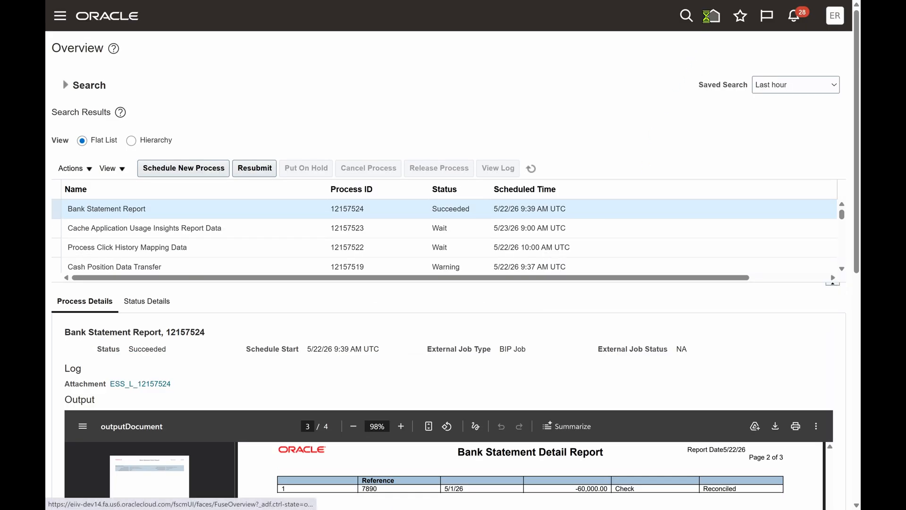